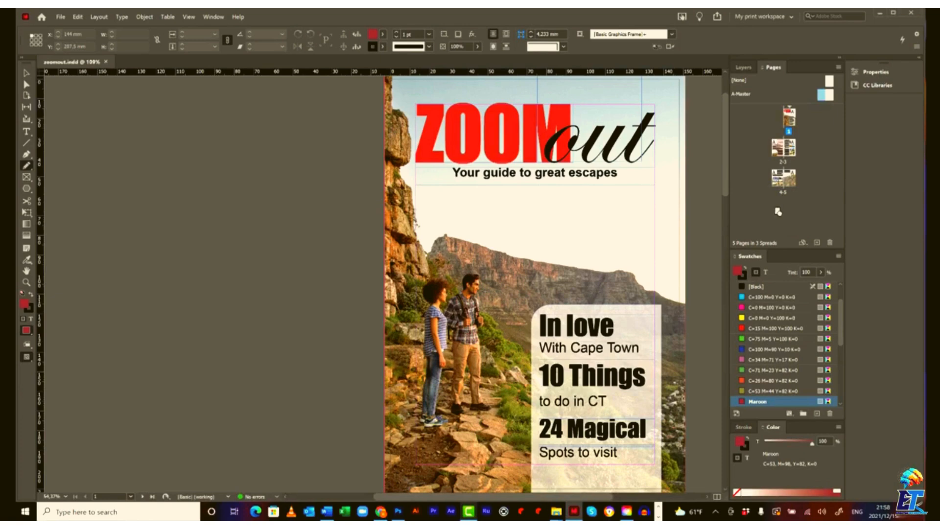
- Add a sixth page based on A-Master after the last spread
left_click_drag(778, 212, 778, 212)
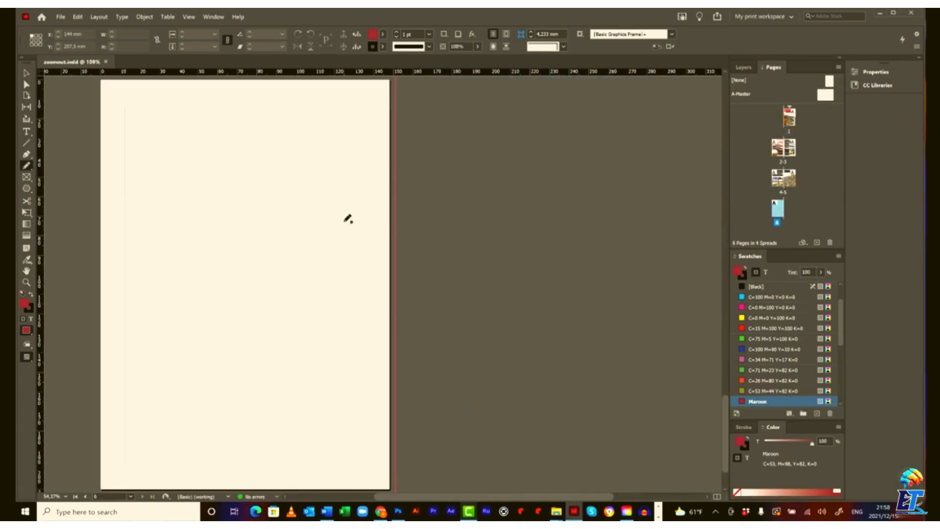
left_click_drag(518, 498, 484, 499)
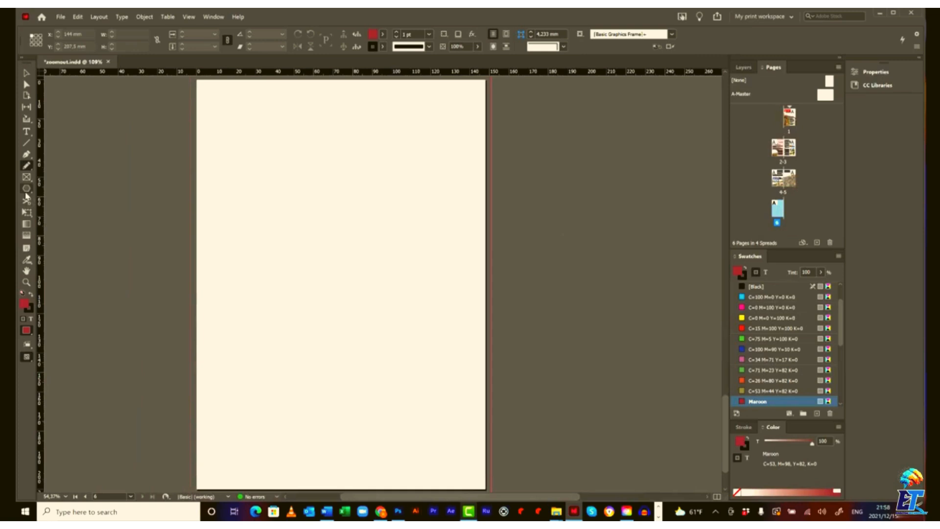
- Draw a Maroon-filled rectangle about 79 mm wide and 67 mm high in the upper middle of page 6
left_click(27, 189)
left_click_drag(26, 188, 57, 202)
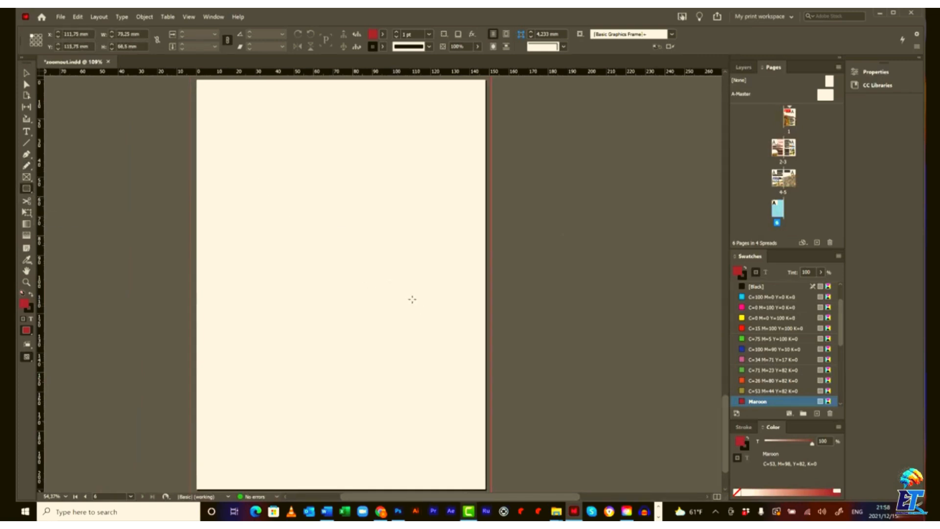
left_click_drag(261, 172, 414, 305)
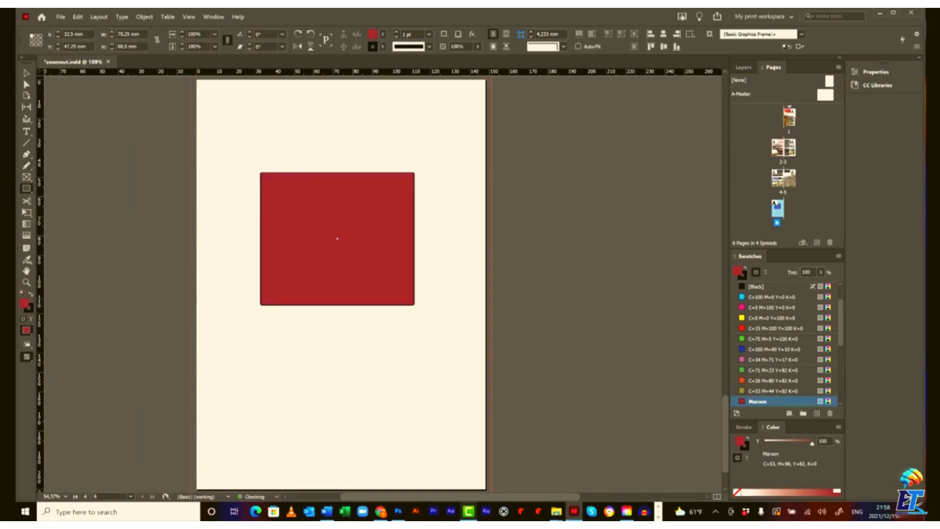
- Give the rectangle a 6 pt stroke in the blue swatch C=100 M=90 Y=10 K=0
left_click(743, 275)
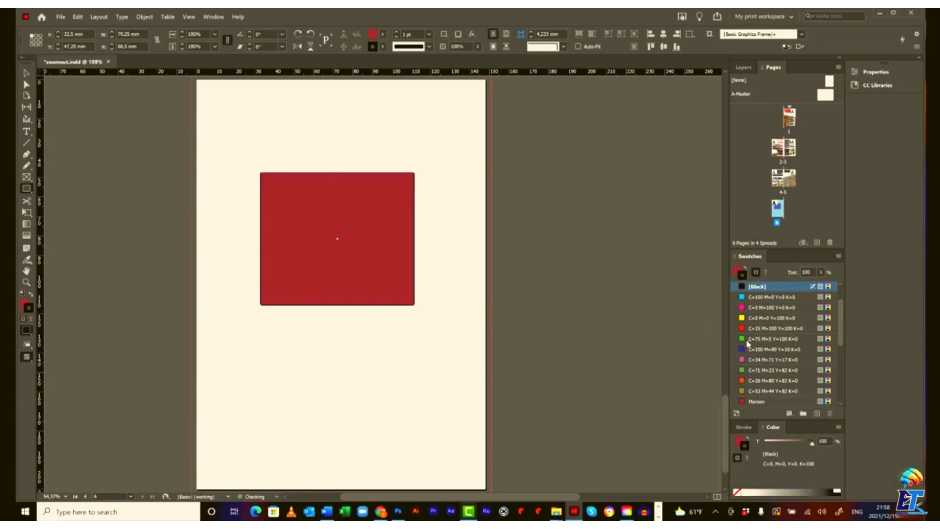
left_click(771, 350)
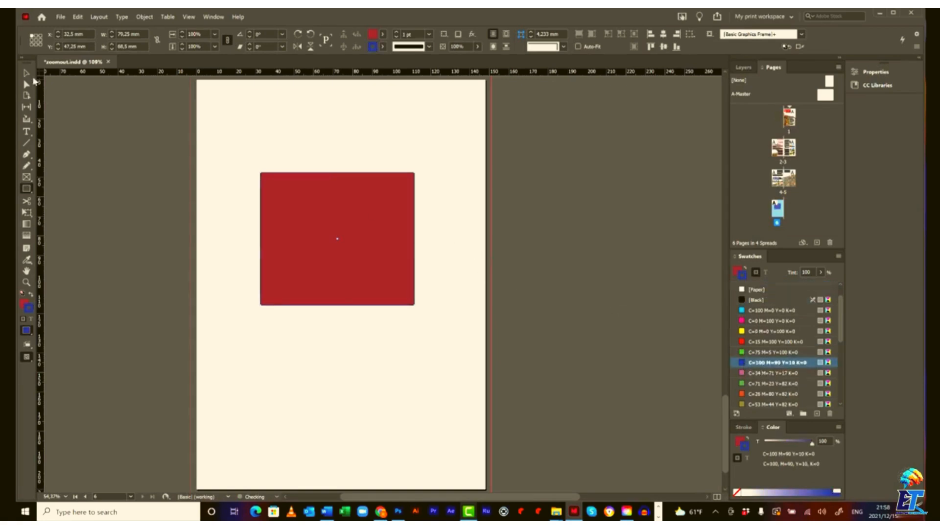
left_click(27, 73)
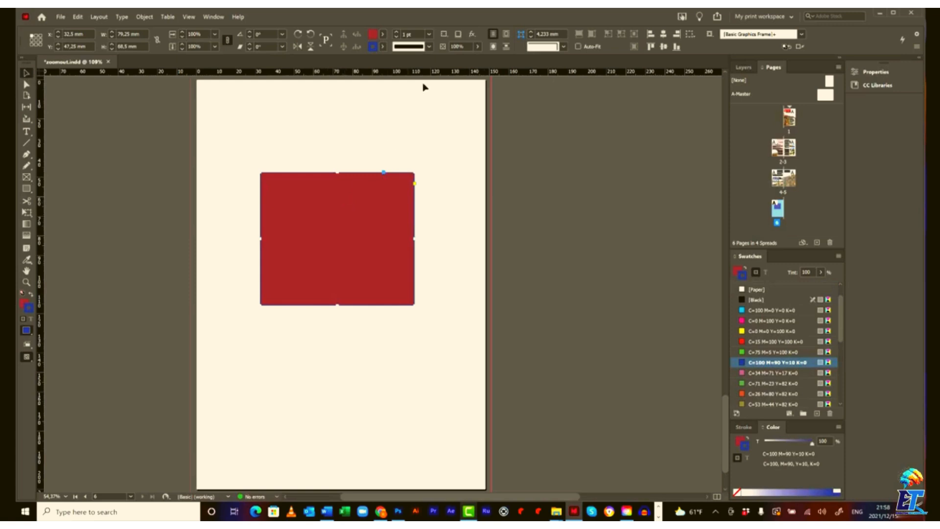
left_click(430, 35)
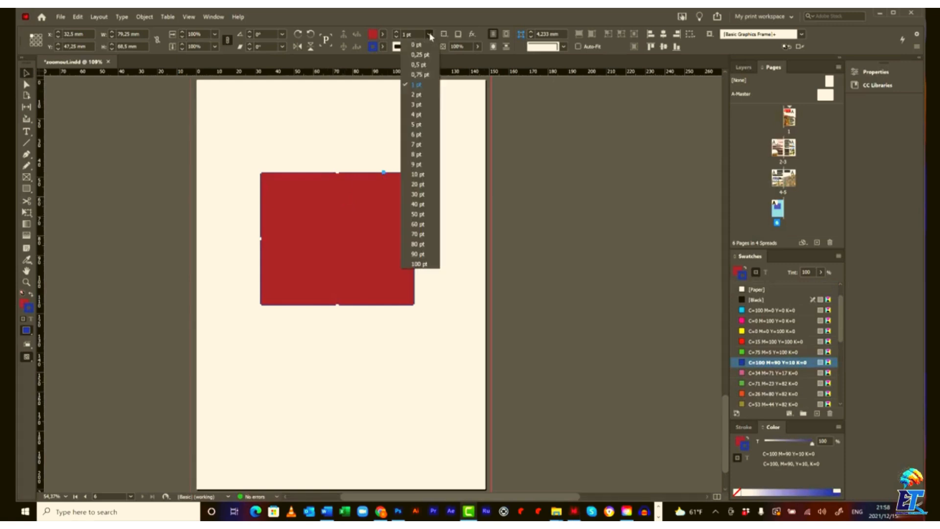
left_click(418, 135)
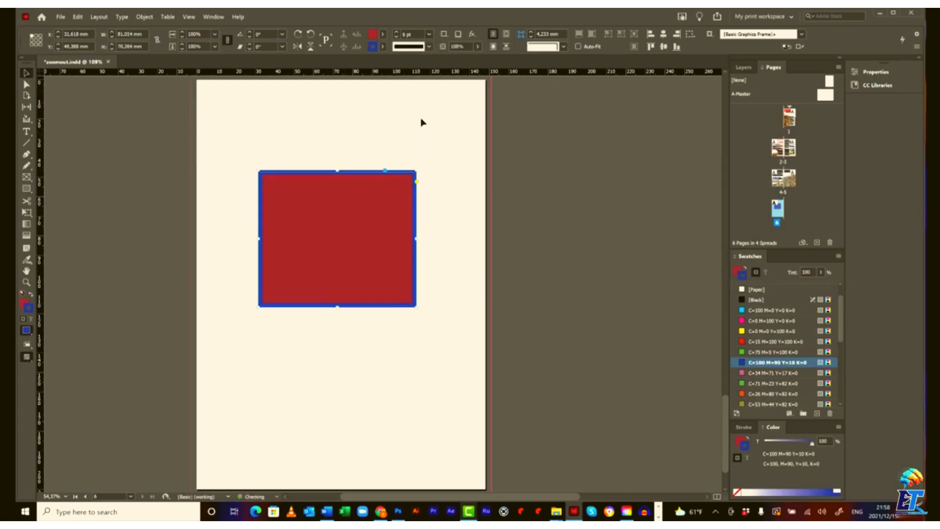
- Set the rectangle's stroke weight to 10 pt
left_click(430, 38)
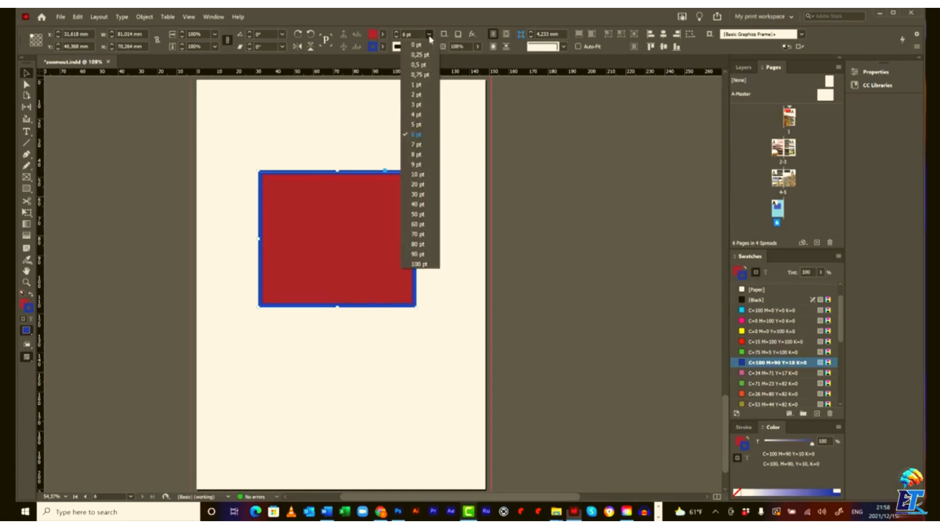
left_click(419, 175)
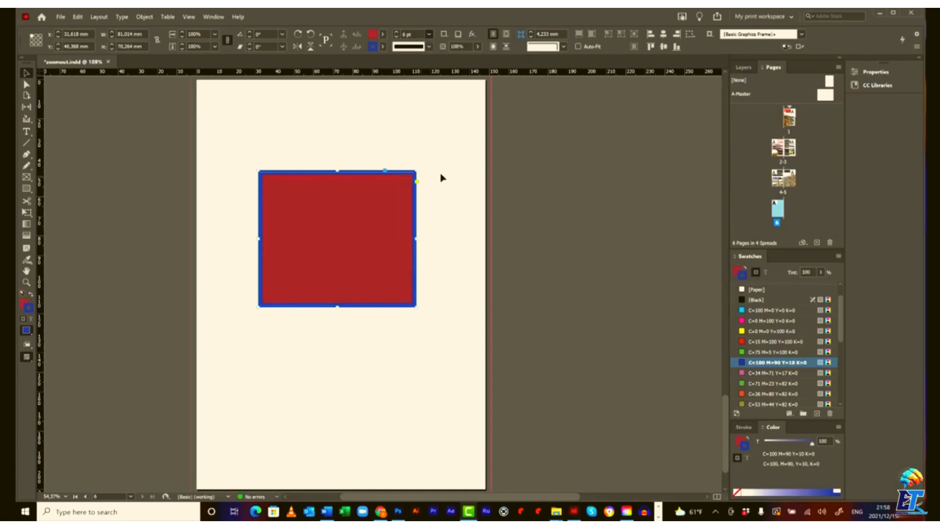
left_click(429, 34)
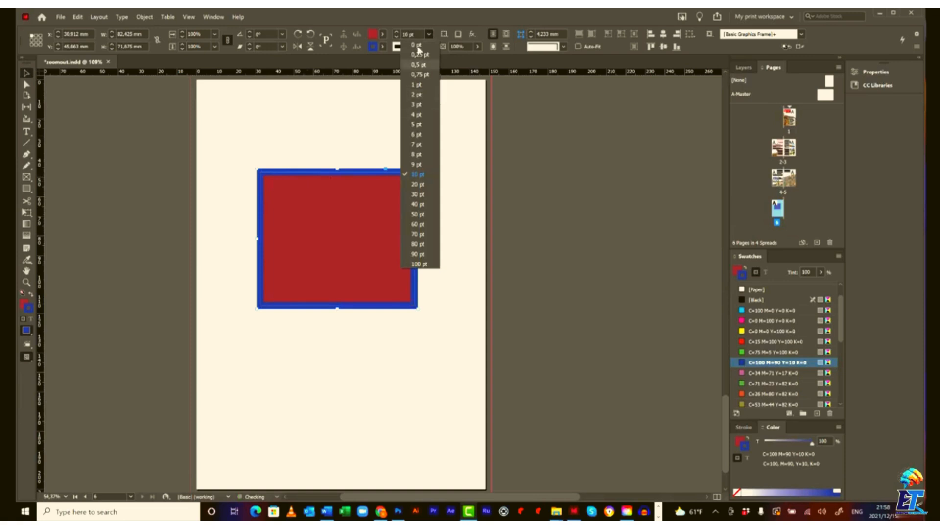
left_click(418, 21)
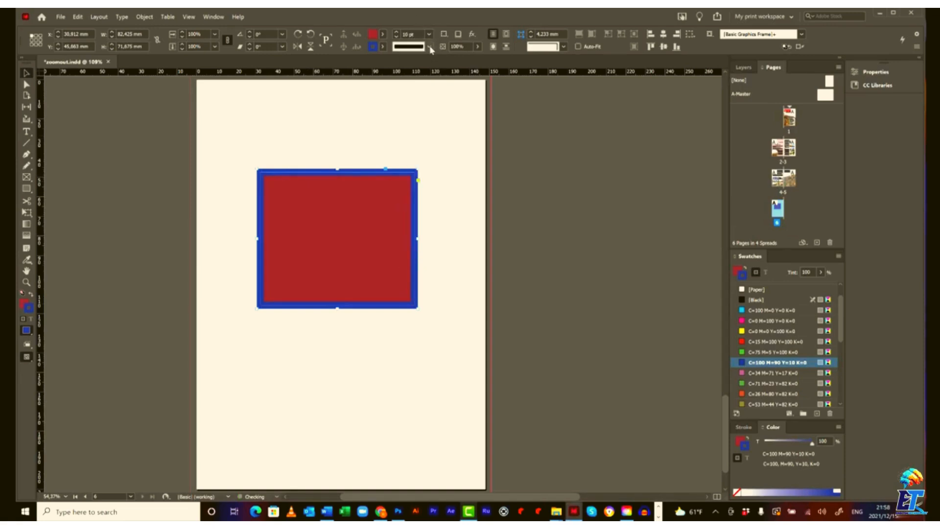
- Try the stroke types Dashed (3 and 2), a multi-line type and Dotted on the rectangle's border, finishing with Wavy
left_click(429, 46)
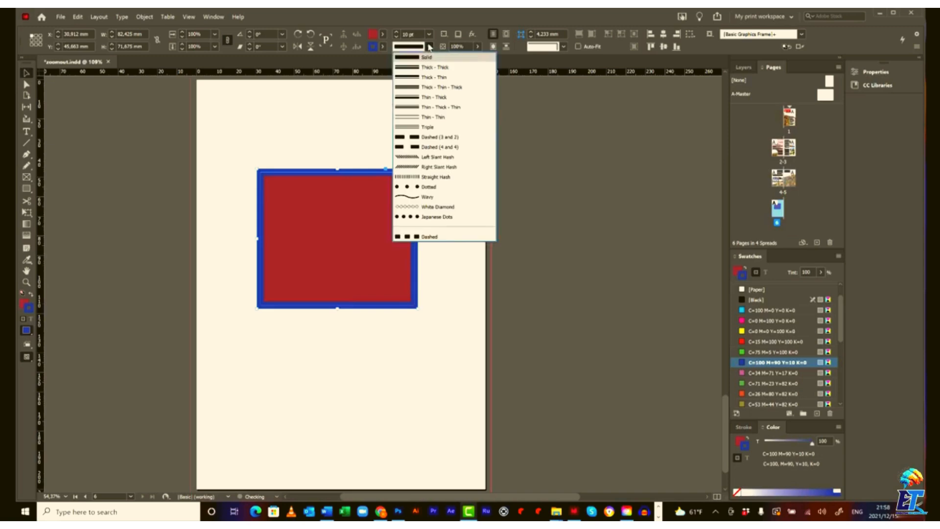
left_click(423, 144)
left_click(430, 46)
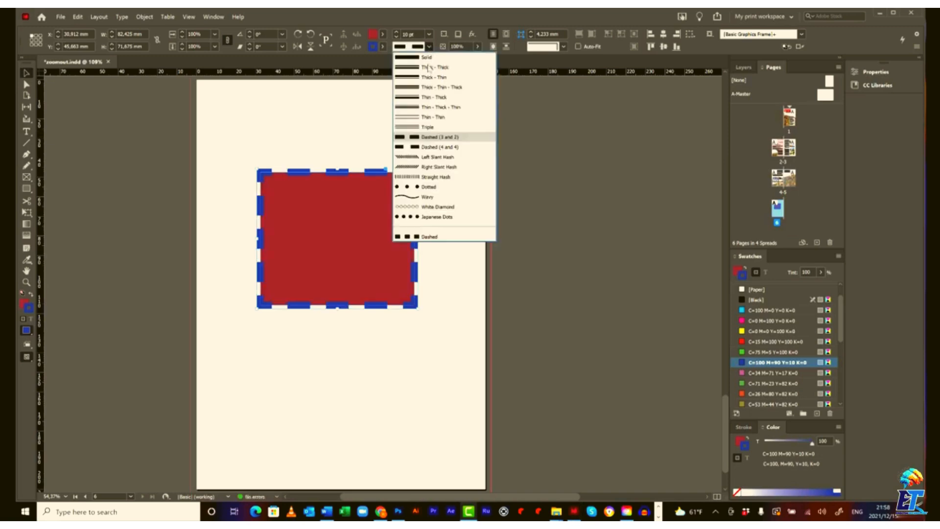
left_click(426, 87)
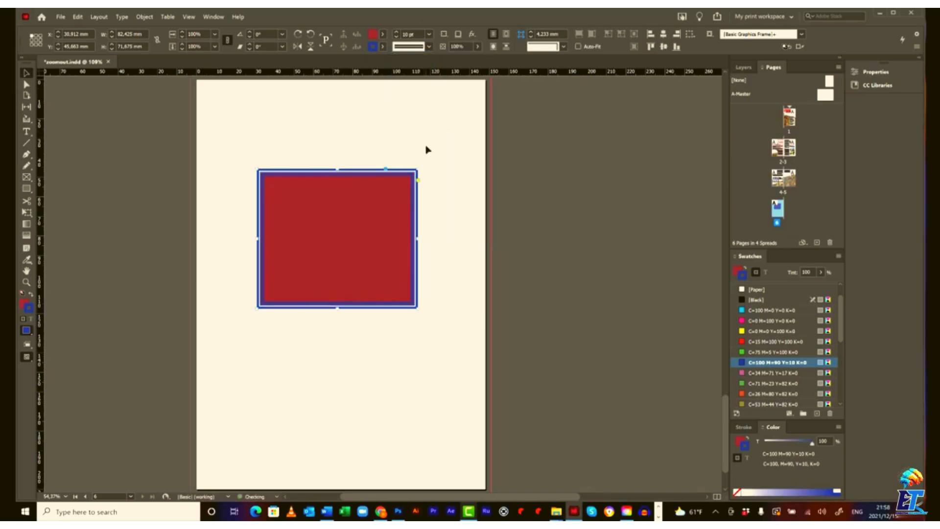
left_click(429, 47)
left_click(428, 188)
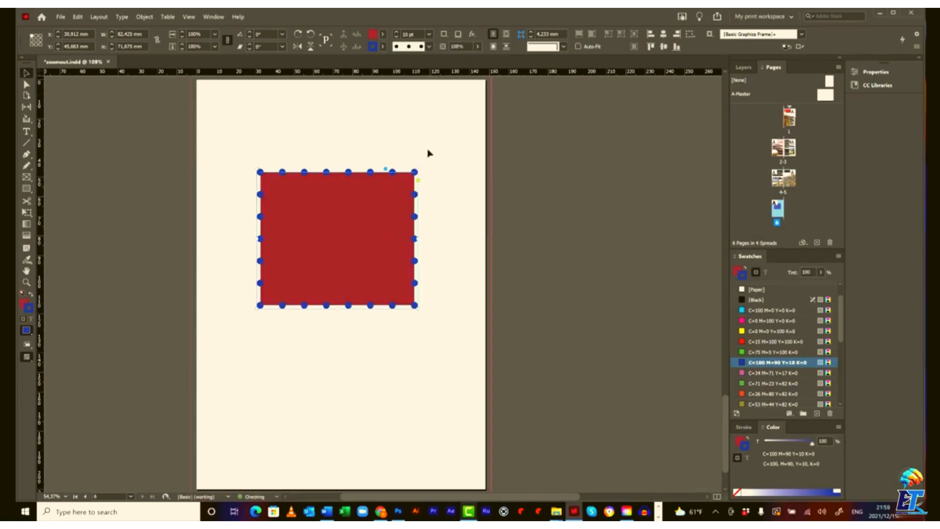
left_click(429, 47)
left_click(429, 201)
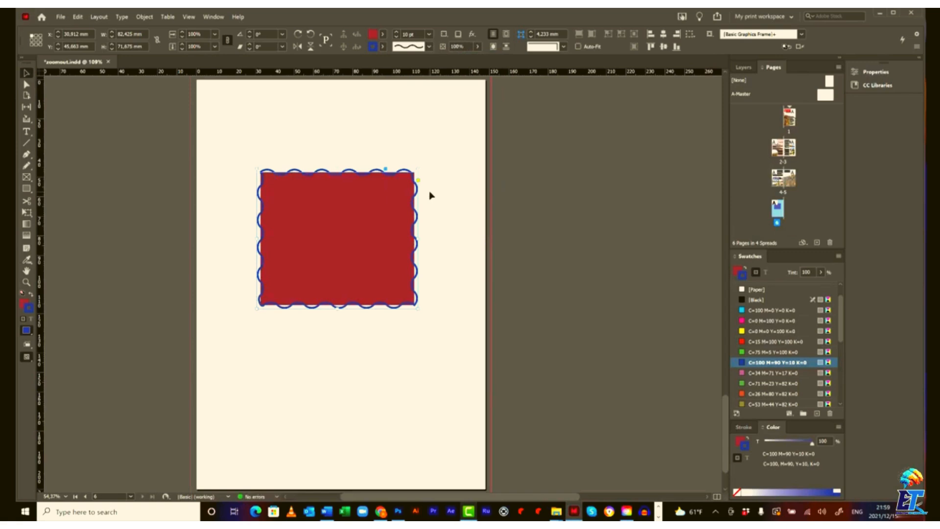
- Move the rectangle towards the page's upper-left corner and delete it
left_click_drag(374, 207, 343, 146)
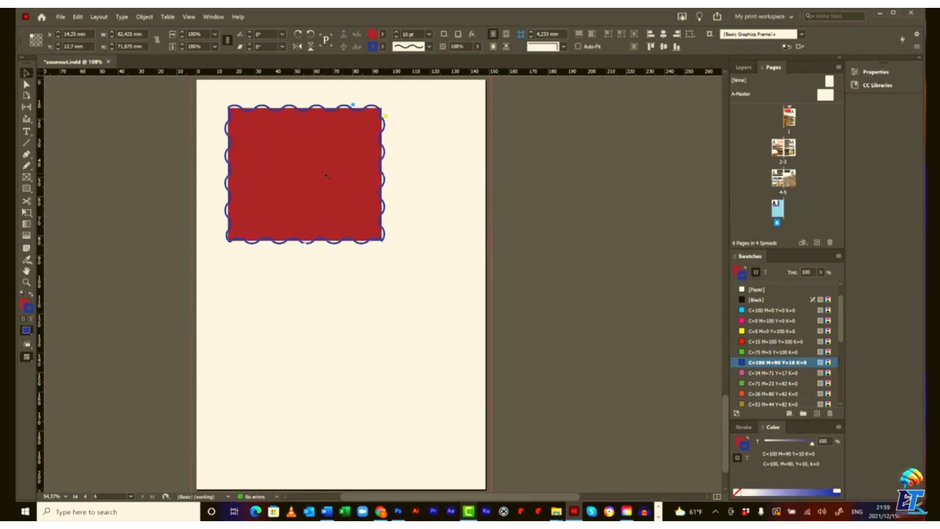
key("Delete")
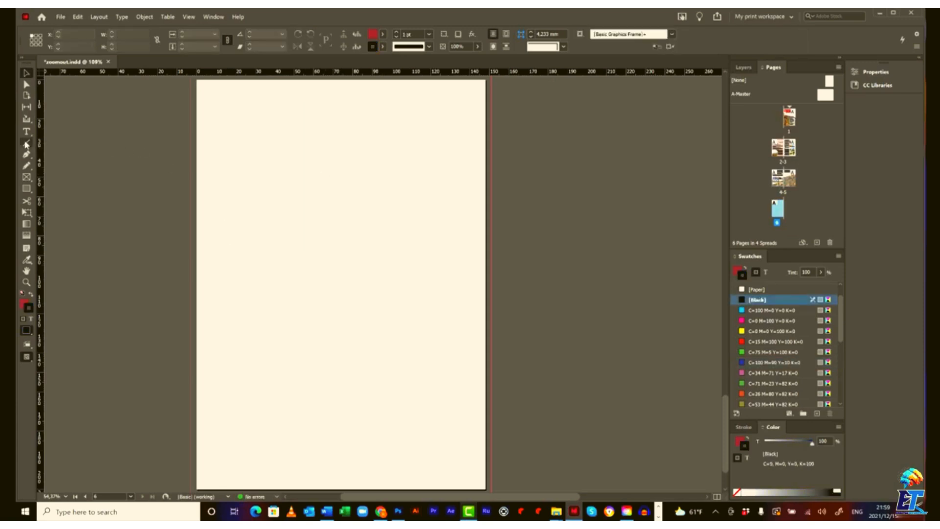
- Draw a rising diagonal line about 128 mm long across the upper part of the page and set its stroke weight to 6 pt
left_click(27, 144)
mouse_move(232, 284)
left_mouse_down()
mouse_move(361, 156)
mouse_move(421, 124)
left_mouse_up()
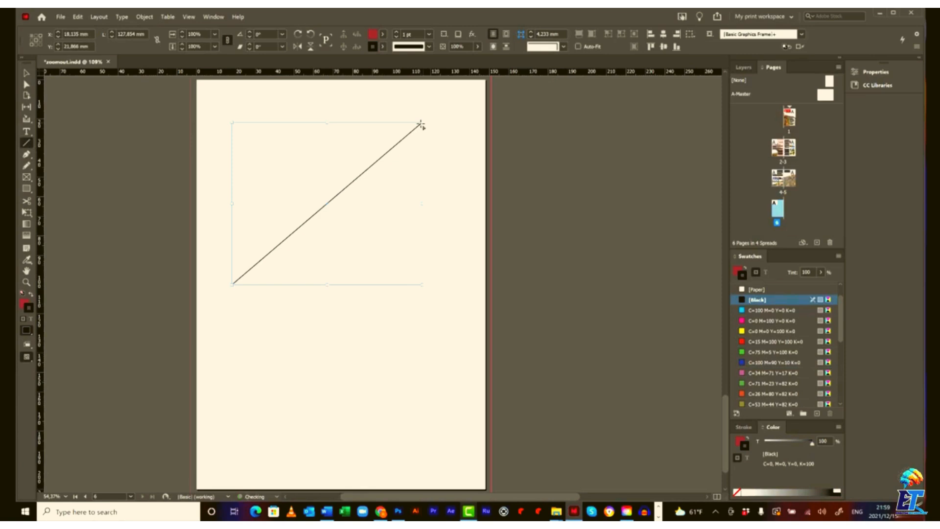
left_click(429, 34)
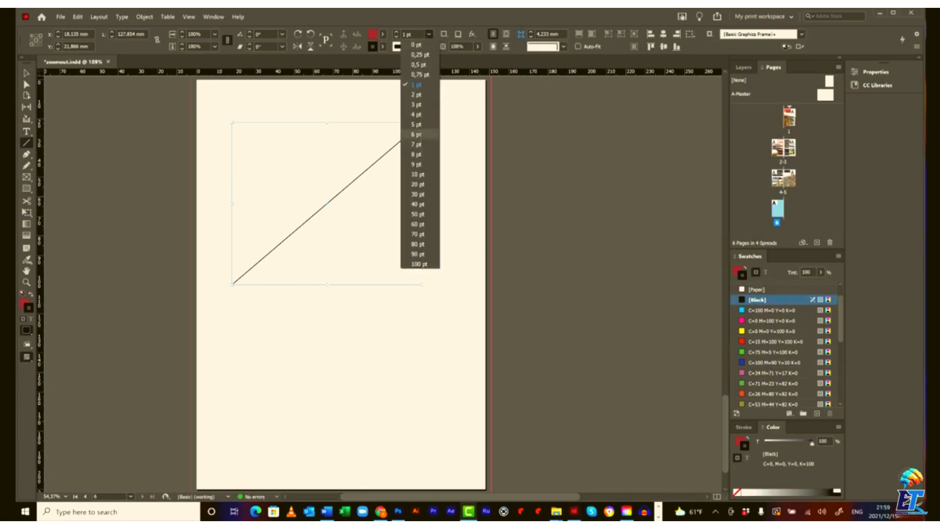
left_click(417, 135)
- Try the Wavy and Dotted stroke types on the diagonal line, and return it to Solid
left_click(429, 47)
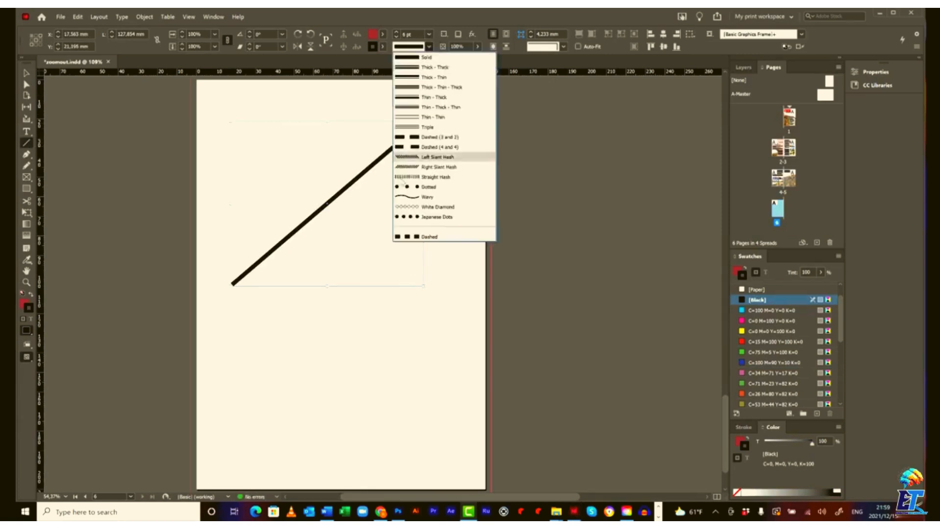
left_click(419, 207)
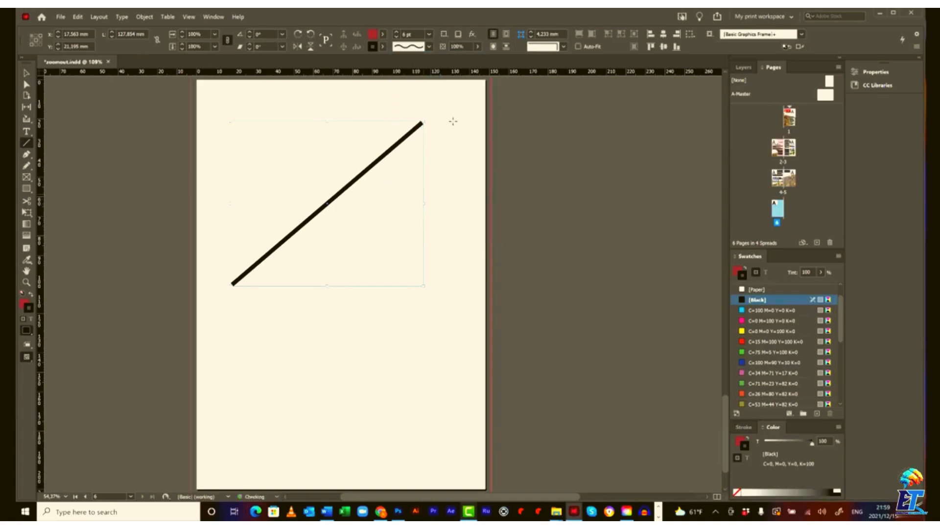
left_click(429, 47)
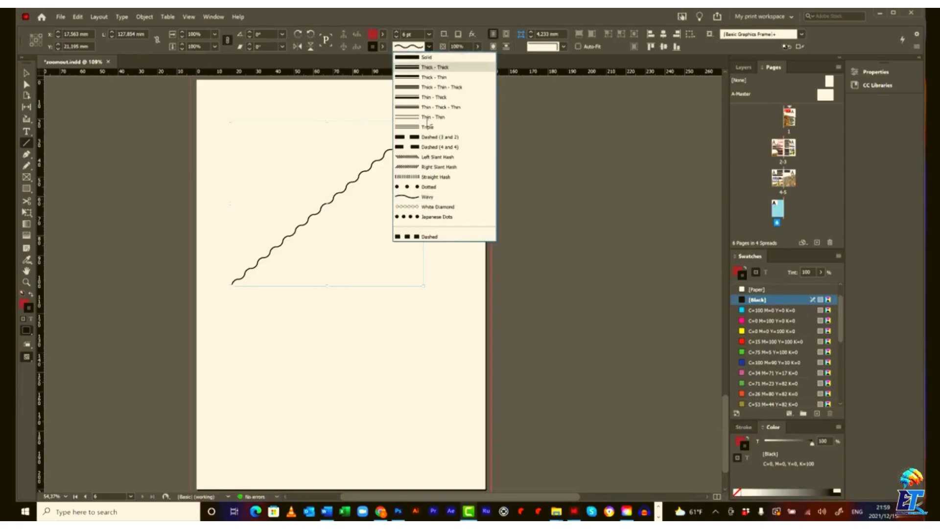
left_click(432, 186)
left_click(429, 47)
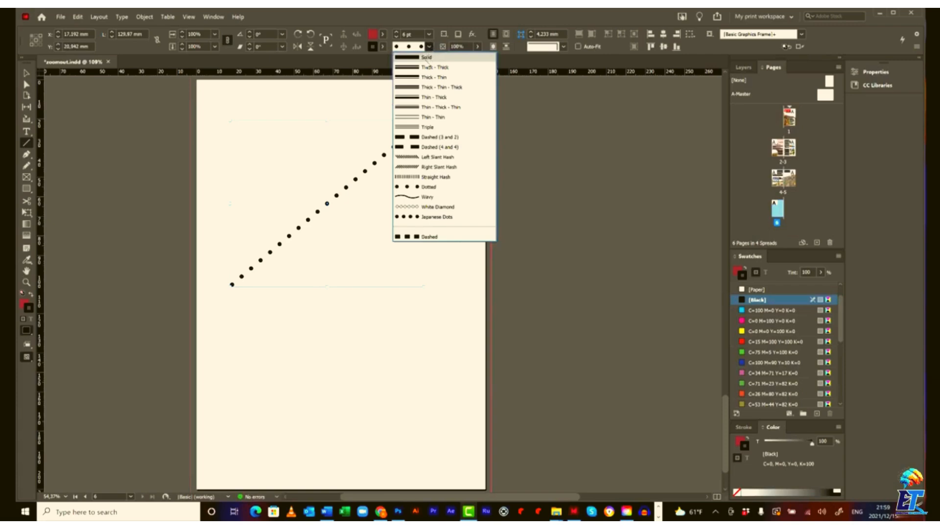
left_click(433, 57)
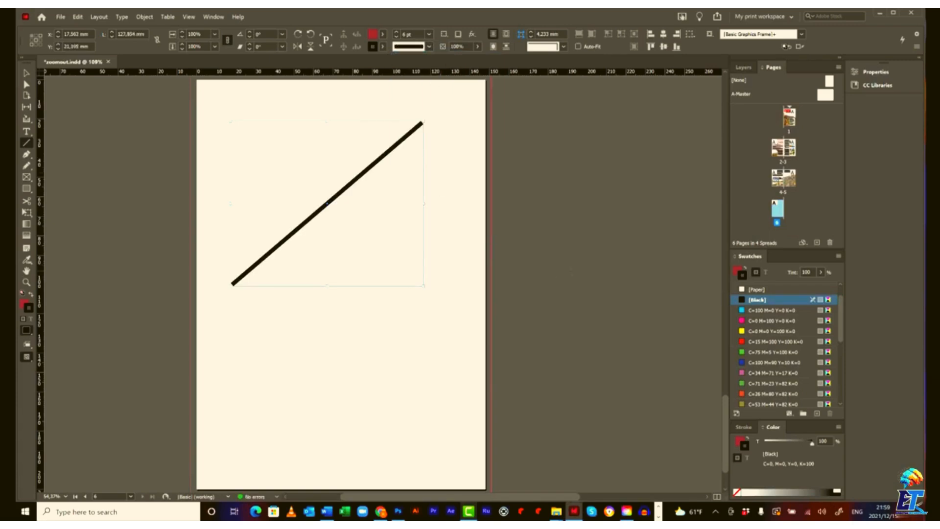
- Show the Stroke panel and undock it as a floating panel beside the diagonal line
left_click(211, 17)
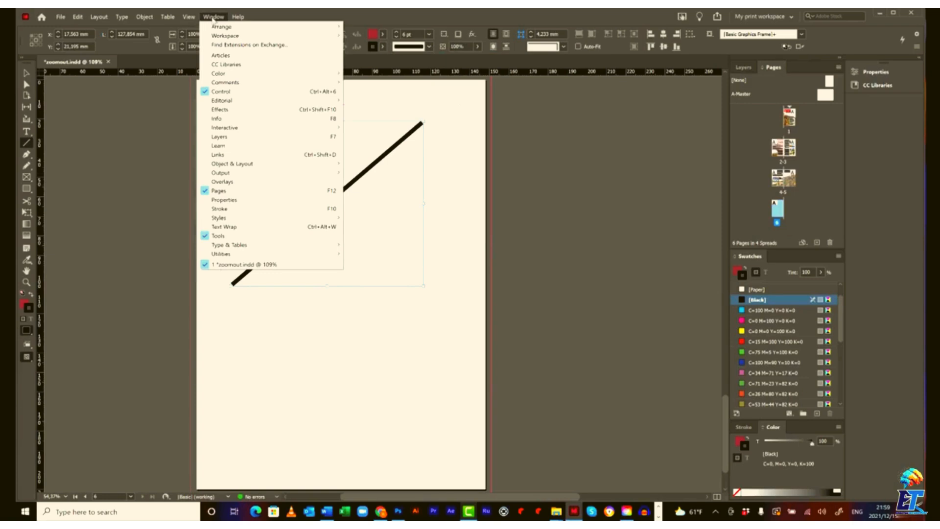
left_click(240, 210)
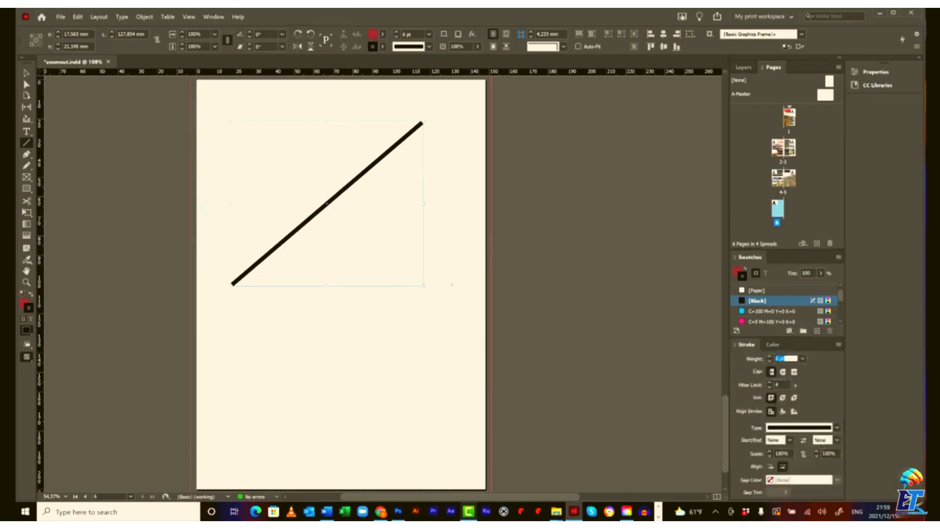
left_click_drag(746, 345, 459, 109)
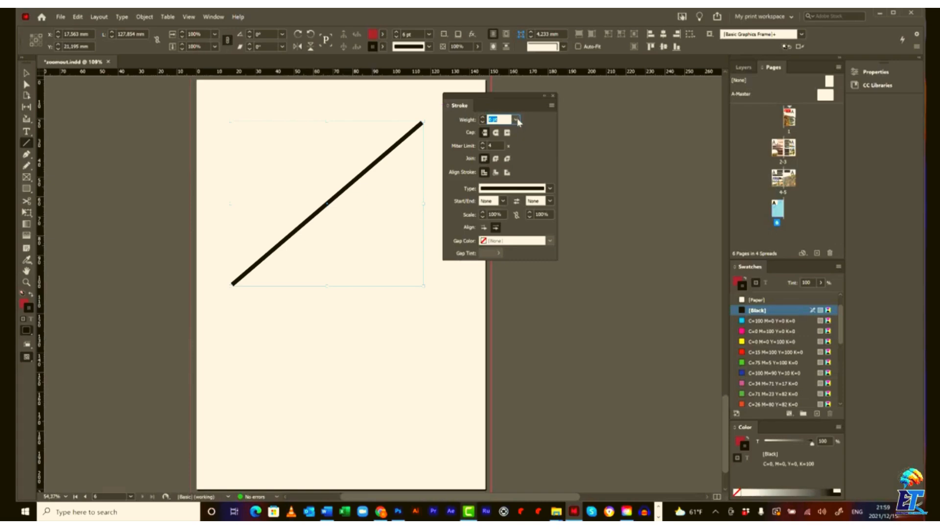
- Compare the round, butt and projecting caps on the diagonal line's lower end up close, finishing with Butt Cap
left_click(496, 132)
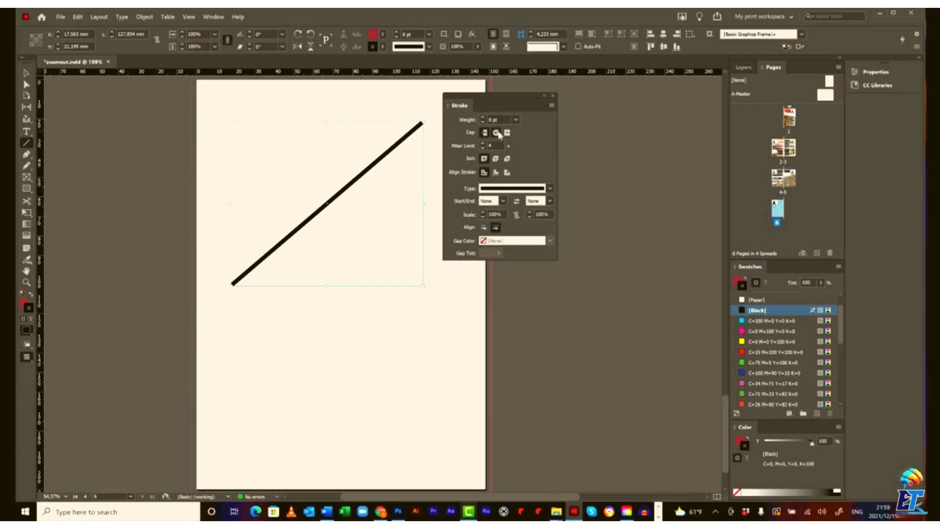
left_click(27, 282)
left_click_drag(213, 276, 283, 306)
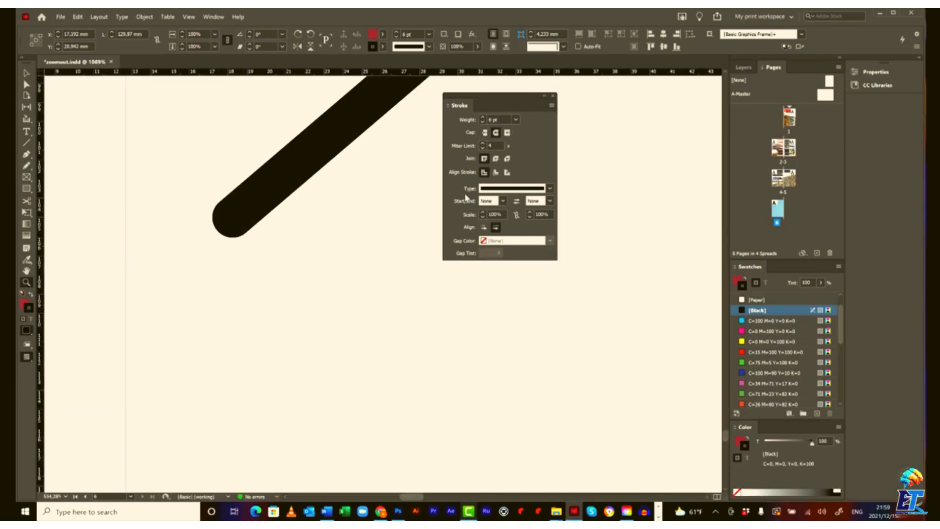
left_click(484, 132)
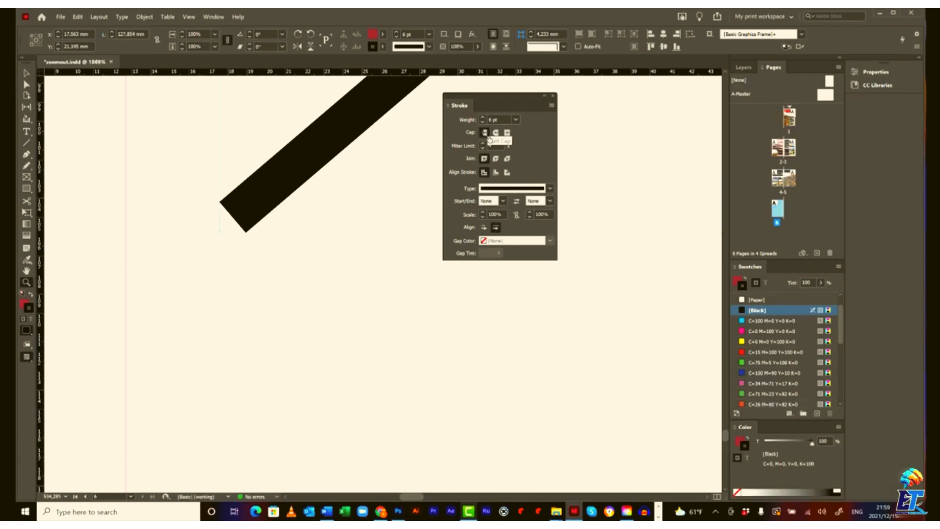
left_click(507, 132)
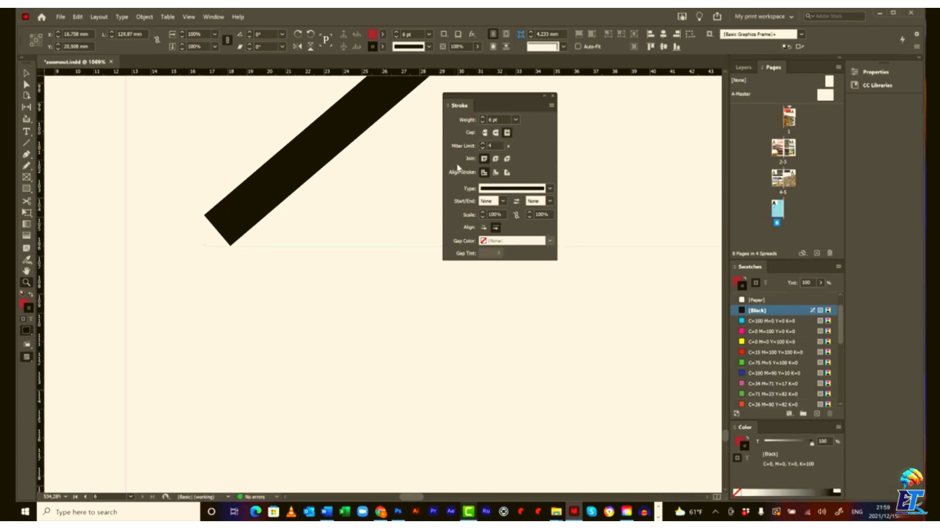
left_click(485, 133)
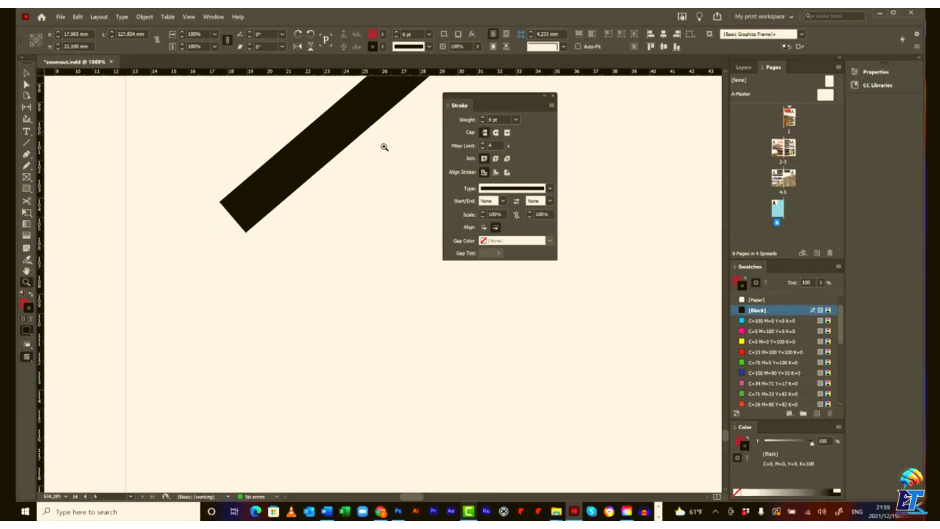
- Give the diagonal line a Triangle arrowhead at its start and a SquareSolid shape at its end, keeping the Stroke panel clear of it
key("ctrl+0")
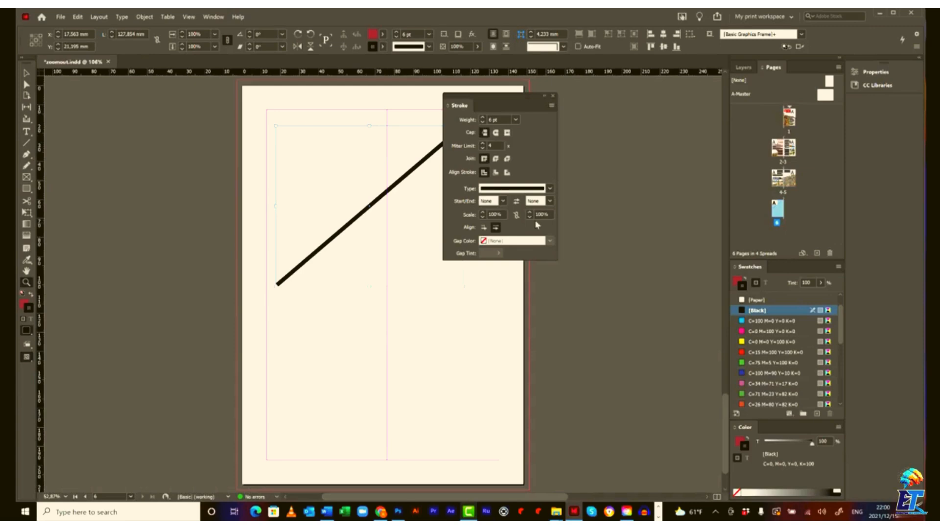
left_click_drag(525, 102, 538, 105)
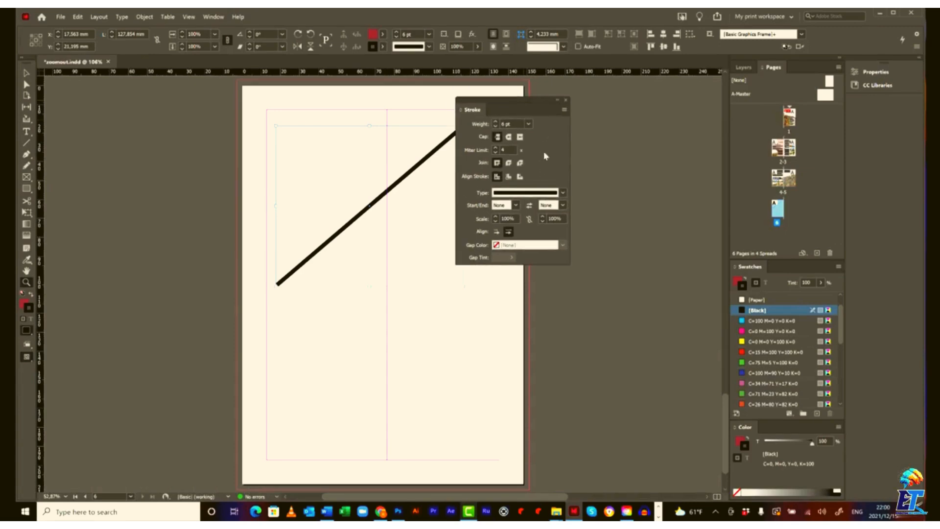
left_click(516, 206)
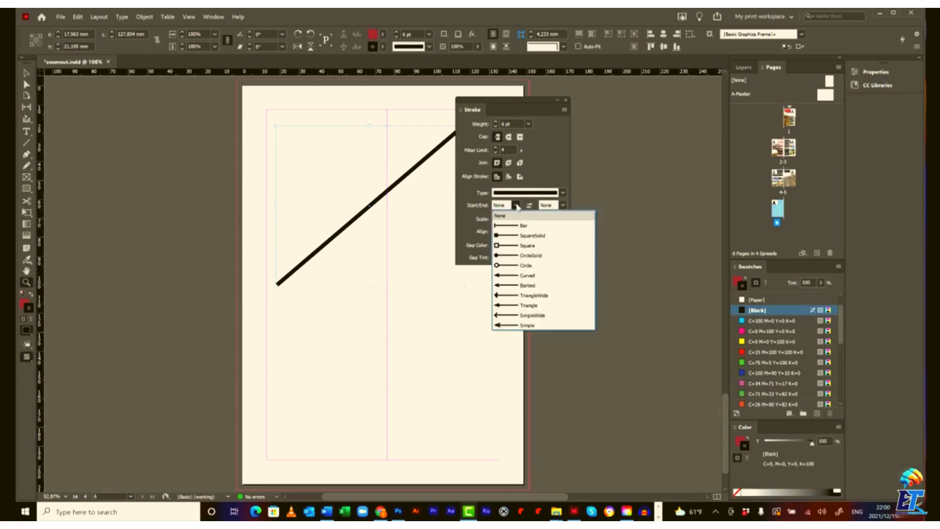
left_click(535, 306)
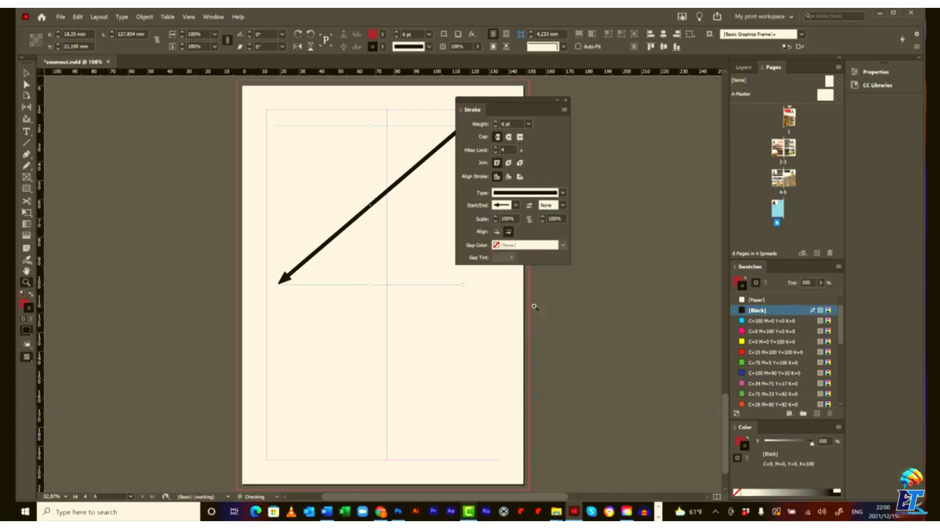
left_click_drag(519, 102, 563, 102)
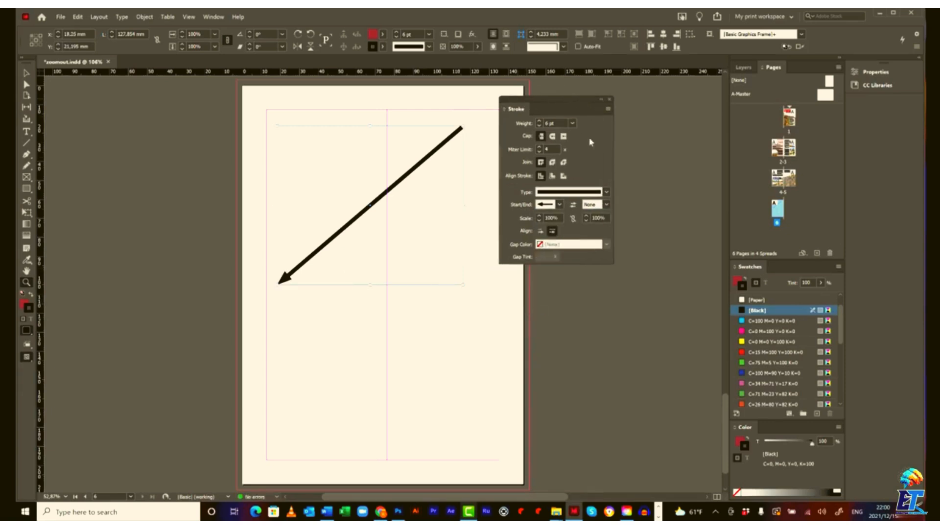
left_click(606, 204)
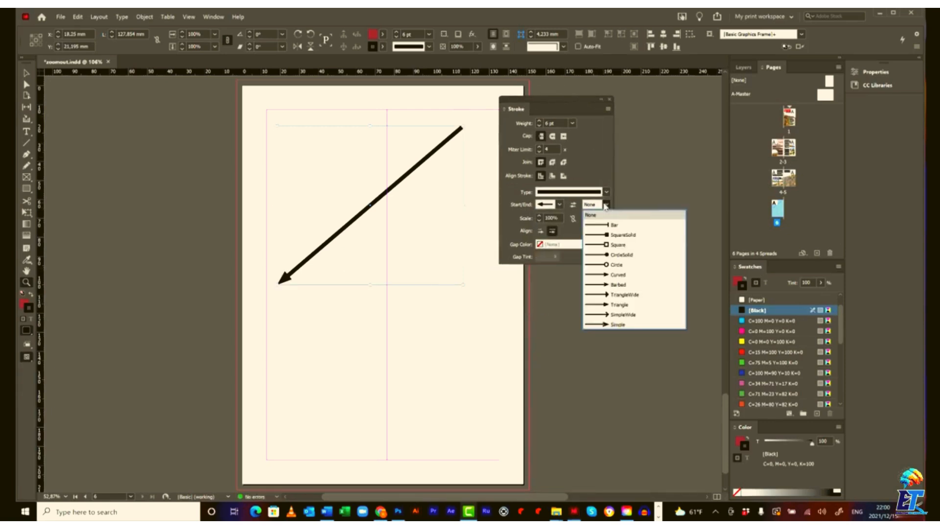
left_click(621, 235)
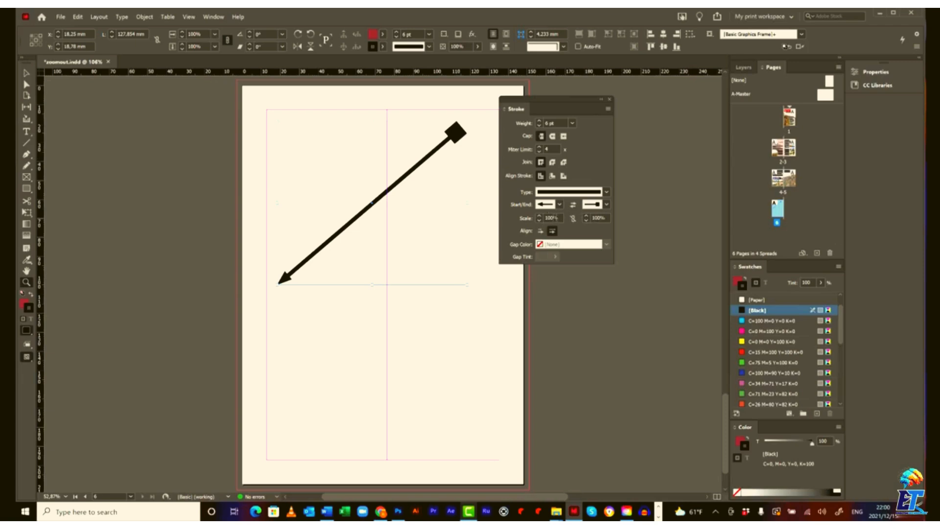
- Scale the diagonal line's start arrowhead to 200% and its end shape to 50%
double_click(552, 217)
key("Tab")
type("50")
key("Return")
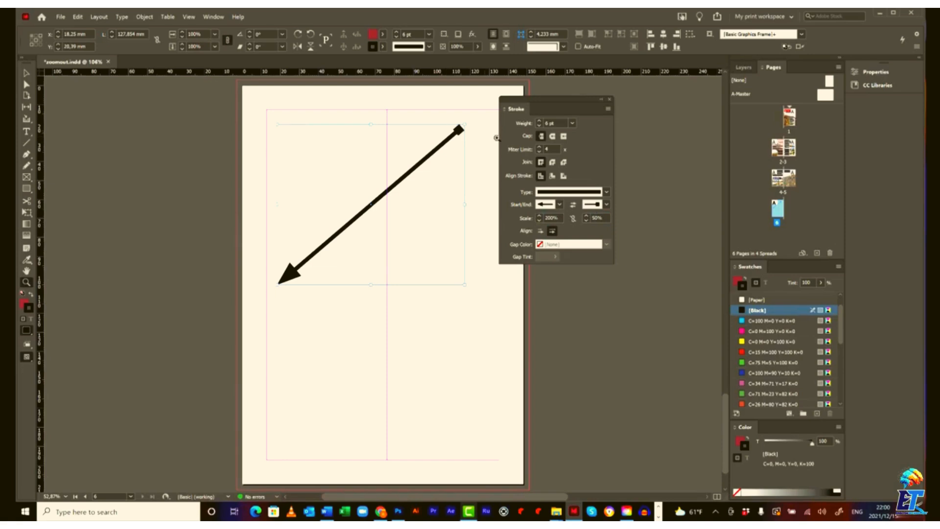
- Set the line's stroke type to Dashed (3 and 2), try a green gap colour, and finish with yellow C=0 M=0 Y=100 K=0
left_click(607, 192)
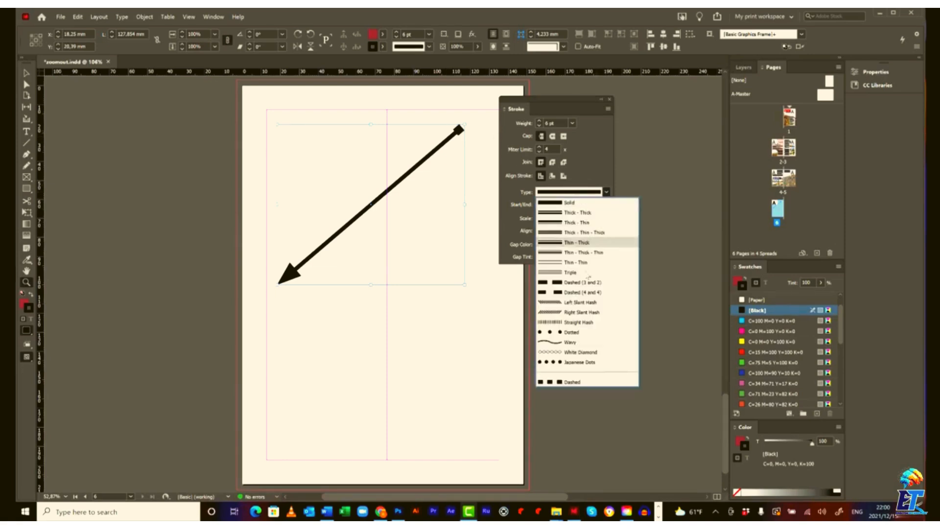
left_click(584, 283)
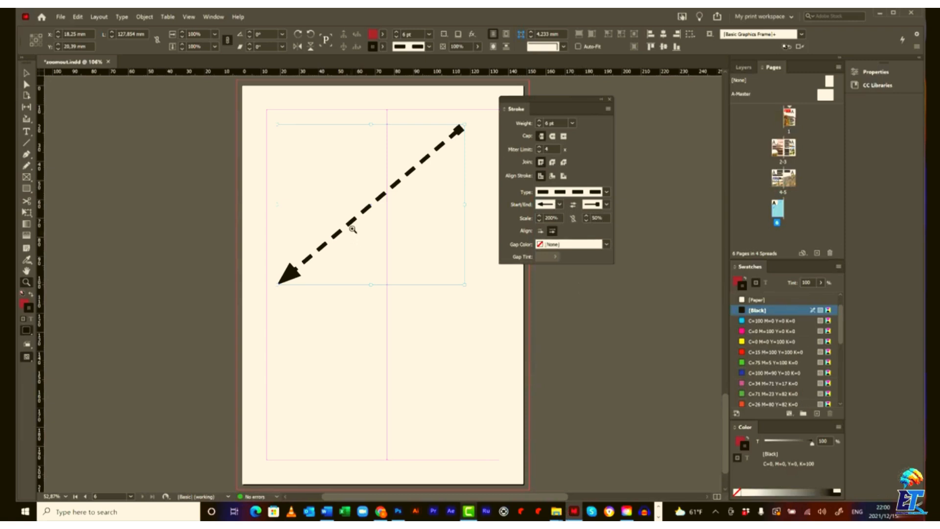
left_click(607, 244)
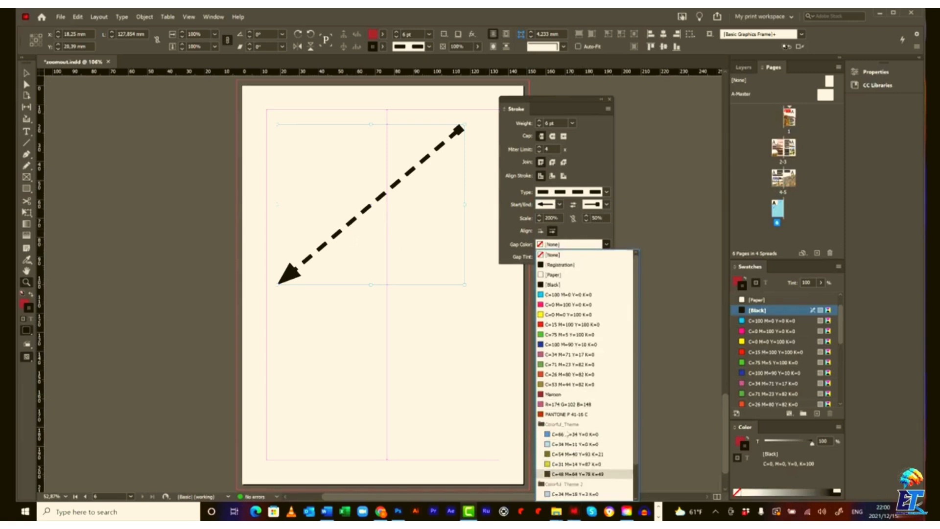
left_click(568, 334)
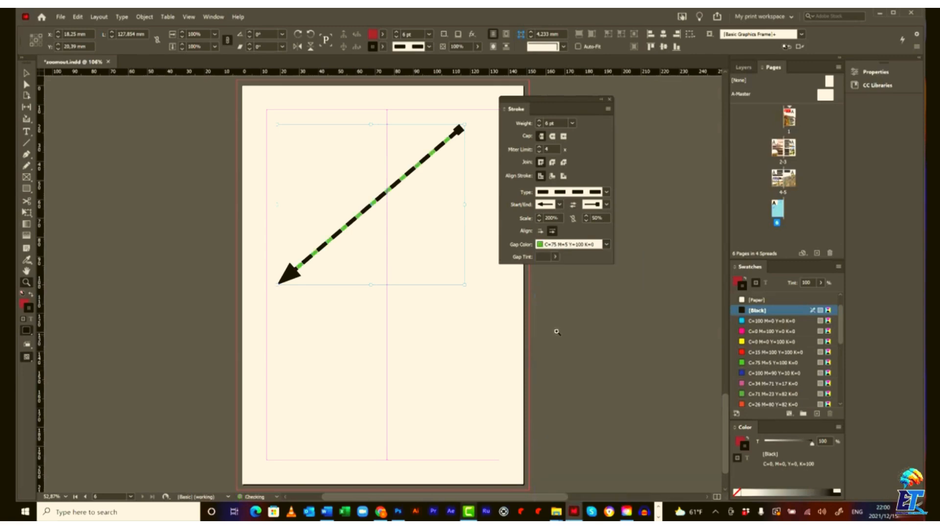
left_click(607, 245)
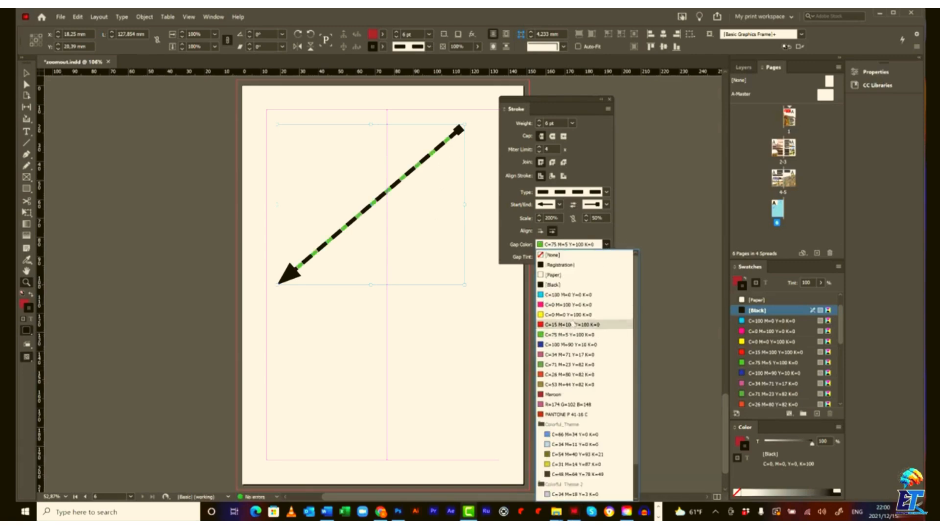
left_click(571, 315)
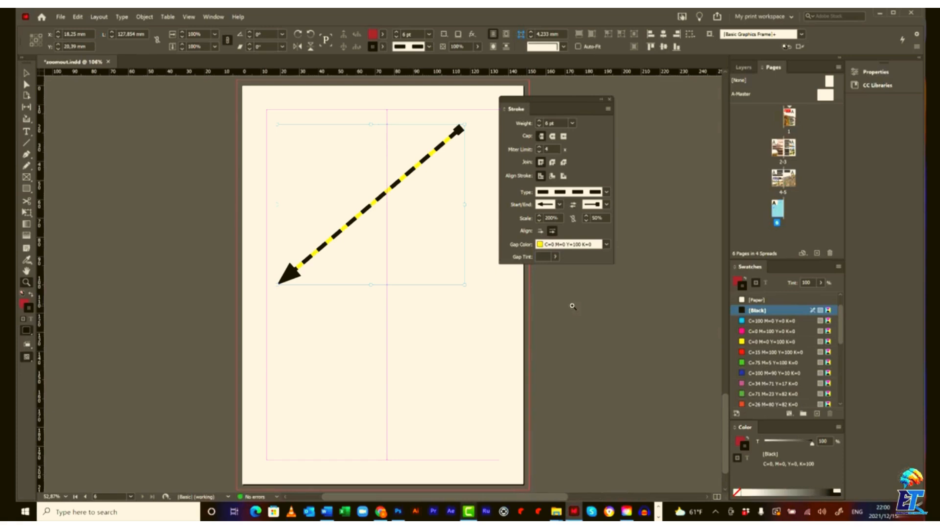
- Remove the dashed diagonal line from the page
left_click(22, 74)
left_click(385, 310)
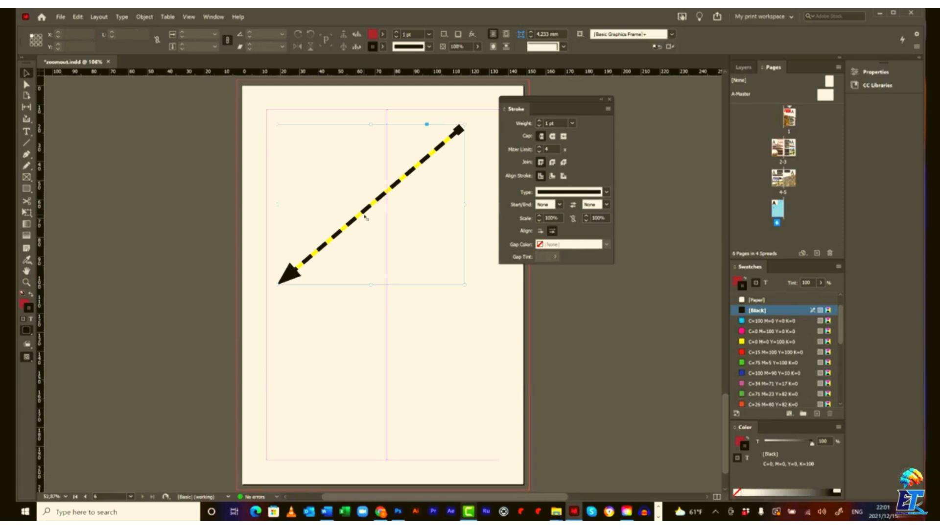
key("ctrl+z")
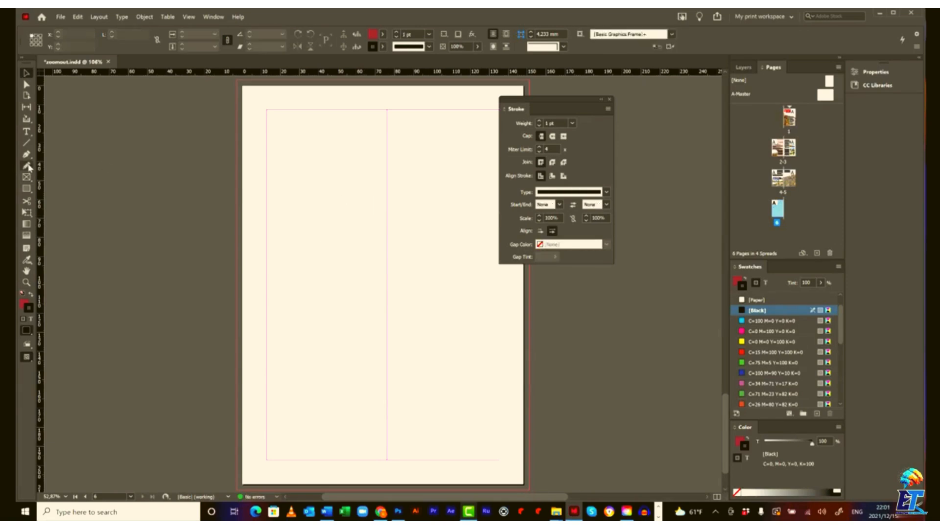
- Draw a winding freehand path about 95 mm wide and 138 mm high down the empty page with the Pencil tool
mouse_move(28, 167)
left_mouse_down()
mouse_move(83, 186)
mouse_move(78, 200)
left_mouse_up()
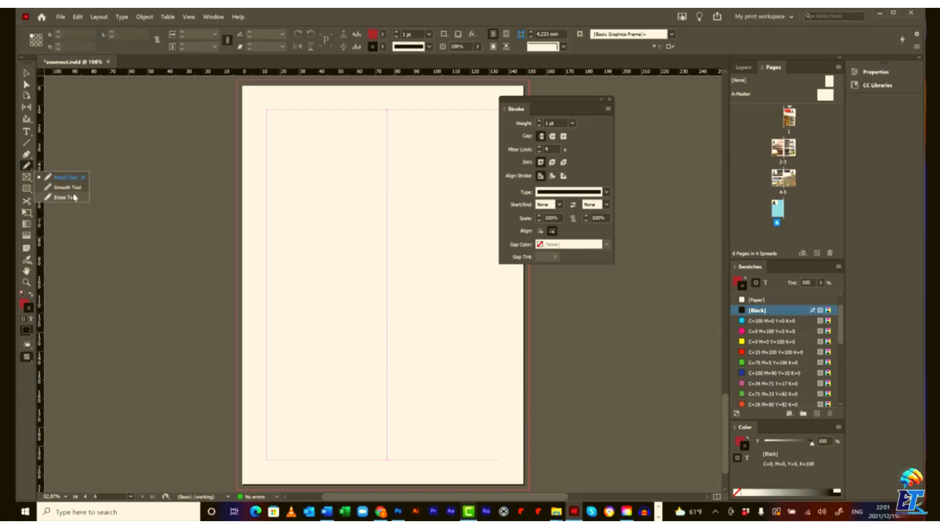
left_click(75, 179)
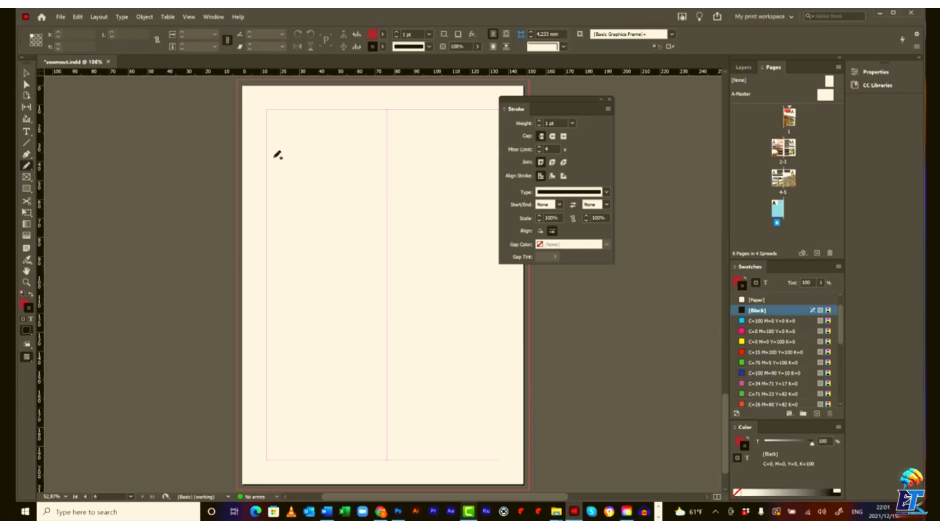
mouse_move(357, 132)
left_mouse_down()
mouse_move(358, 201)
mouse_move(317, 251)
mouse_move(407, 216)
mouse_move(406, 298)
mouse_move(332, 325)
mouse_move(452, 311)
mouse_move(444, 377)
mouse_move(369, 398)
left_mouse_up()
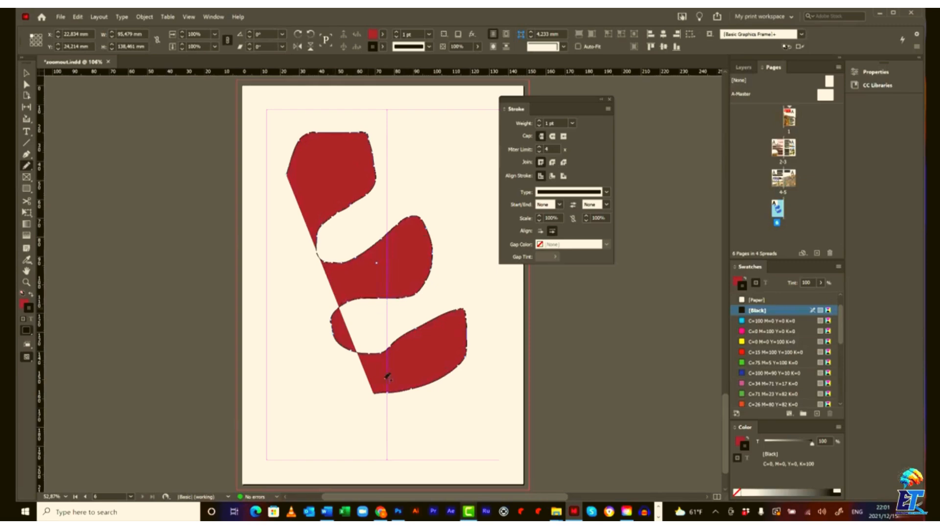
- Set the winding path's fill to None and its stroke colour to red C=15 M=100 Y=100 K=0
left_click(738, 283)
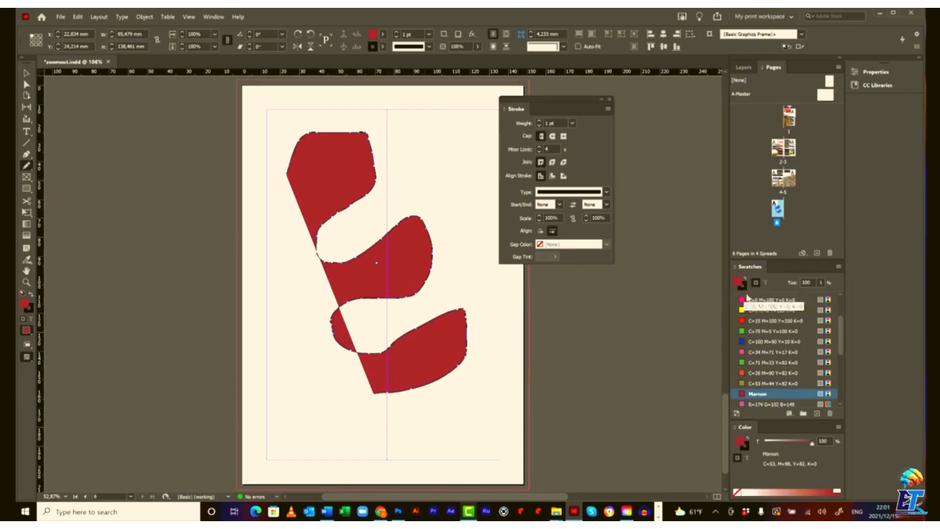
scroll(754, 309, "up", 2)
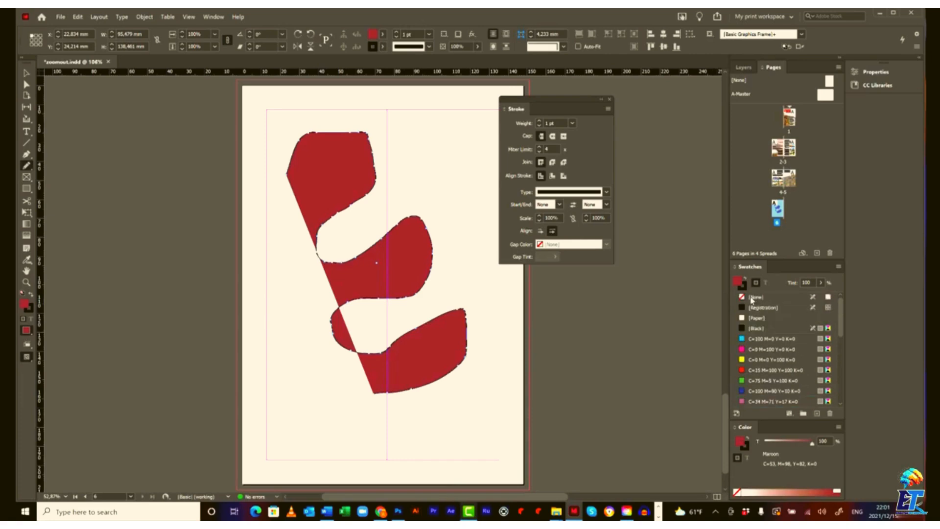
left_click(754, 297)
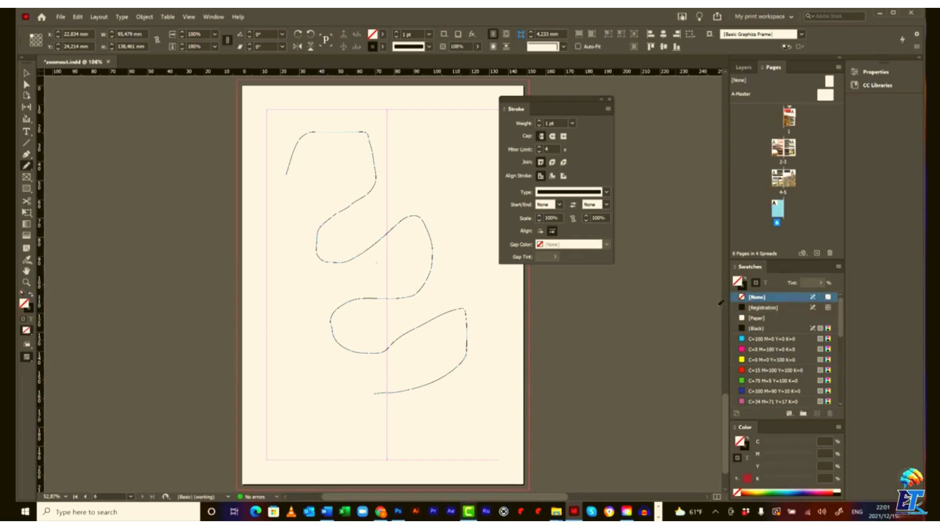
left_click(745, 288)
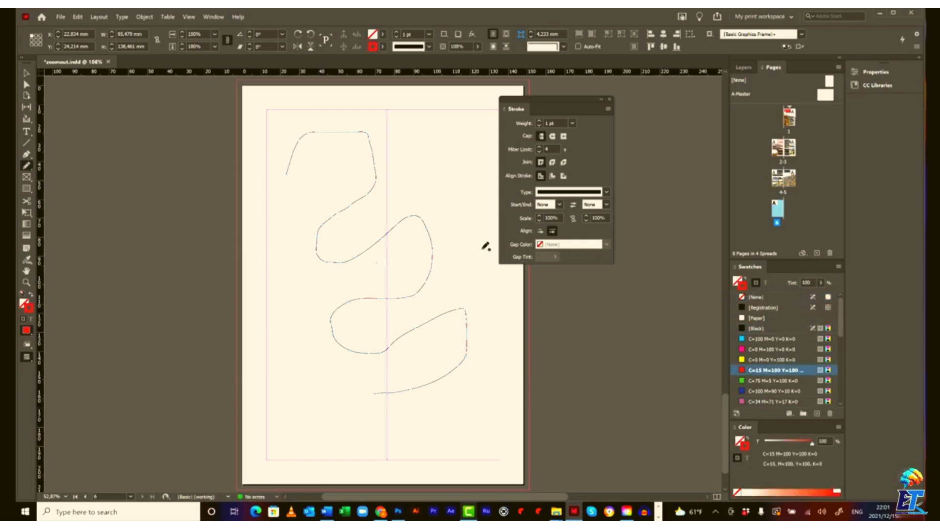
- Set the winding path's stroke weight to 8 pt and add a Triangle arrowhead at its start
left_click(572, 123)
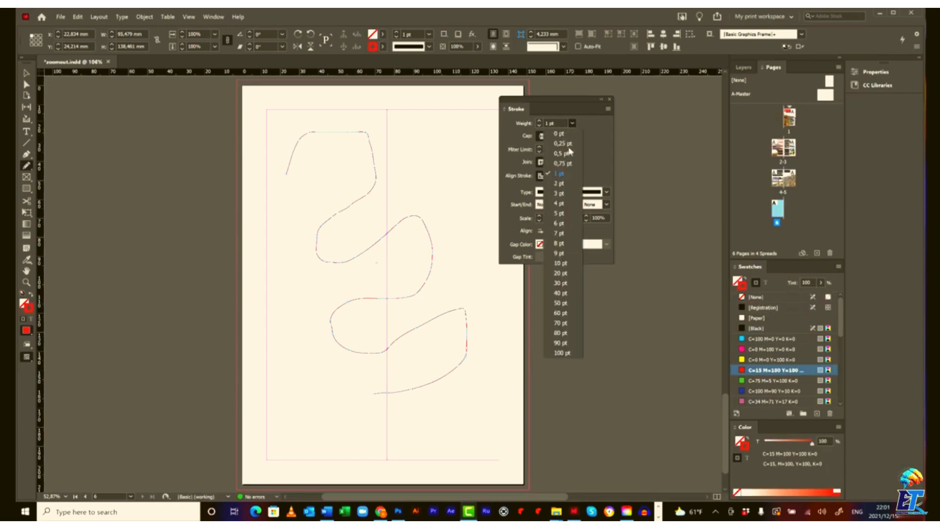
left_click(560, 244)
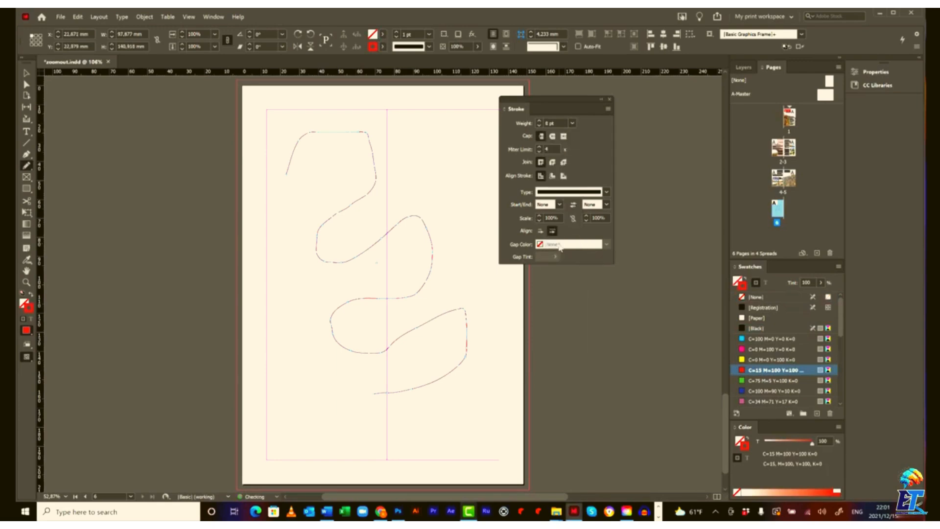
left_click(559, 204)
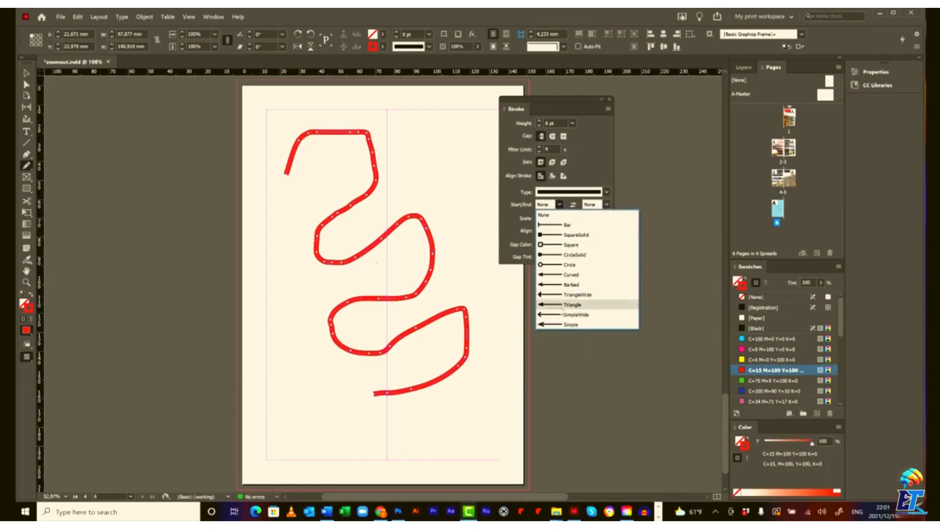
left_click(562, 305)
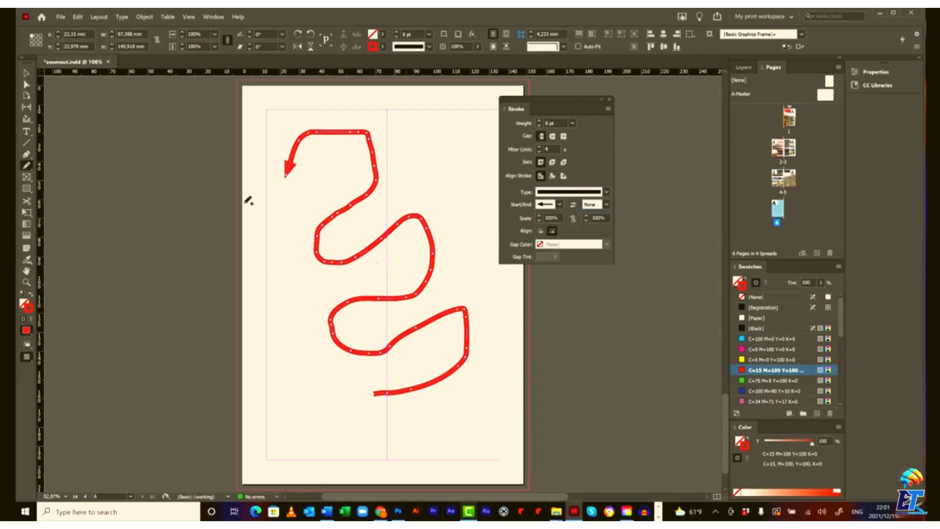
- Smooth the upper bends of the red winding path with several strokes of the Smooth tool
right_click(26, 168)
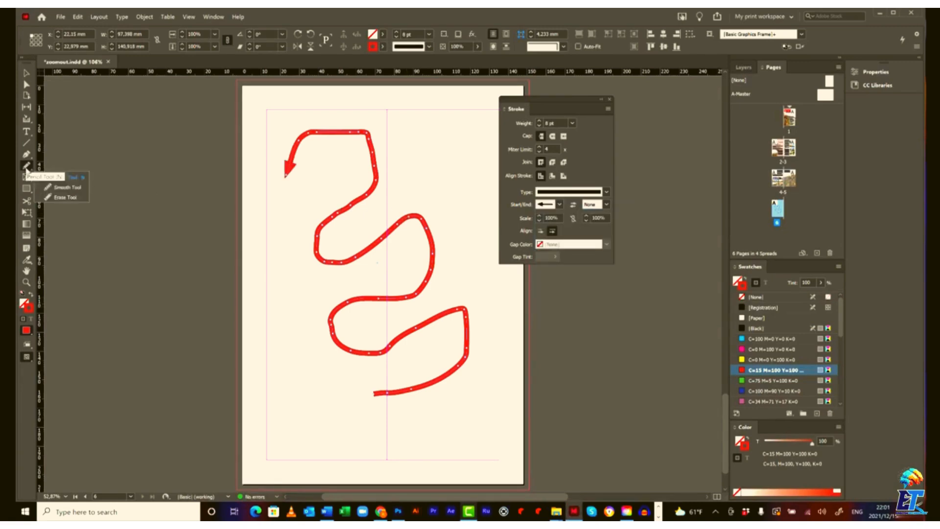
left_click(74, 188)
mouse_move(295, 148)
left_mouse_down()
mouse_move(347, 124)
mouse_move(388, 136)
mouse_move(346, 213)
left_mouse_up()
mouse_move(324, 121)
left_mouse_down()
mouse_move(373, 151)
mouse_move(368, 196)
mouse_move(364, 133)
mouse_move(374, 190)
left_mouse_up()
mouse_move(302, 133)
left_mouse_down()
mouse_move(341, 132)
mouse_move(379, 146)
mouse_move(372, 208)
mouse_move(313, 130)
mouse_move(366, 131)
mouse_move(387, 175)
left_mouse_up()
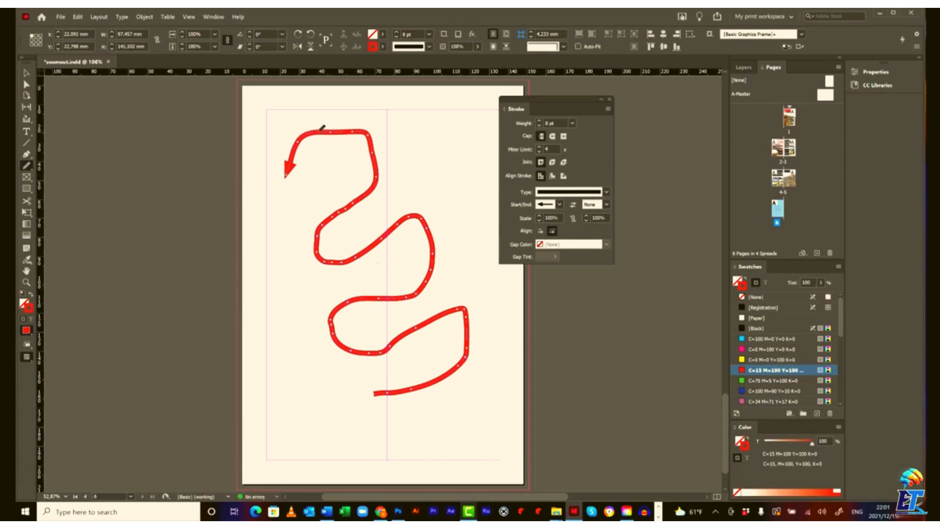
mouse_move(320, 130)
left_mouse_down()
mouse_move(377, 183)
mouse_move(323, 244)
mouse_move(363, 254)
left_mouse_up()
mouse_move(339, 212)
left_mouse_down()
mouse_move(320, 246)
mouse_move(368, 255)
mouse_move(310, 229)
mouse_move(371, 247)
left_mouse_up()
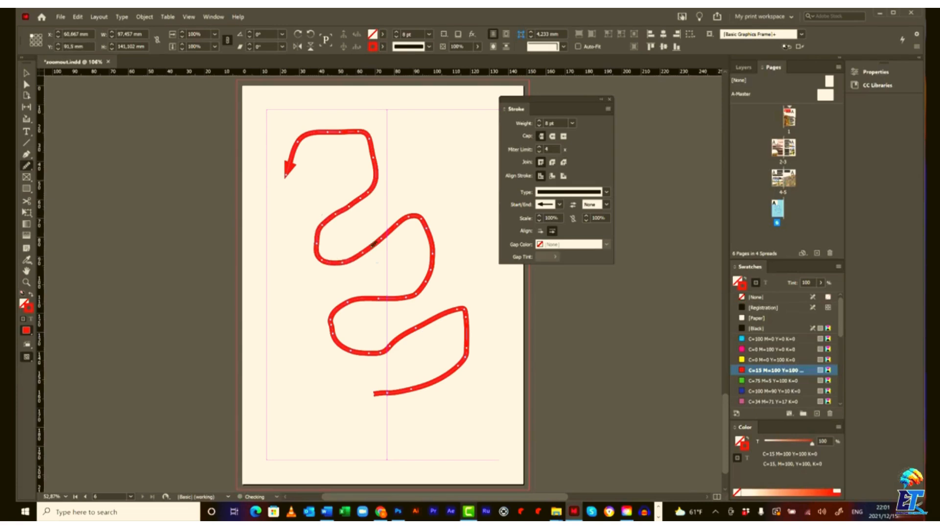
mouse_move(334, 213)
left_mouse_down()
mouse_move(320, 249)
mouse_move(348, 263)
mouse_move(400, 224)
mouse_move(385, 232)
mouse_move(422, 220)
mouse_move(434, 244)
mouse_move(429, 269)
mouse_move(400, 295)
mouse_move(325, 307)
mouse_move(441, 266)
left_mouse_up()
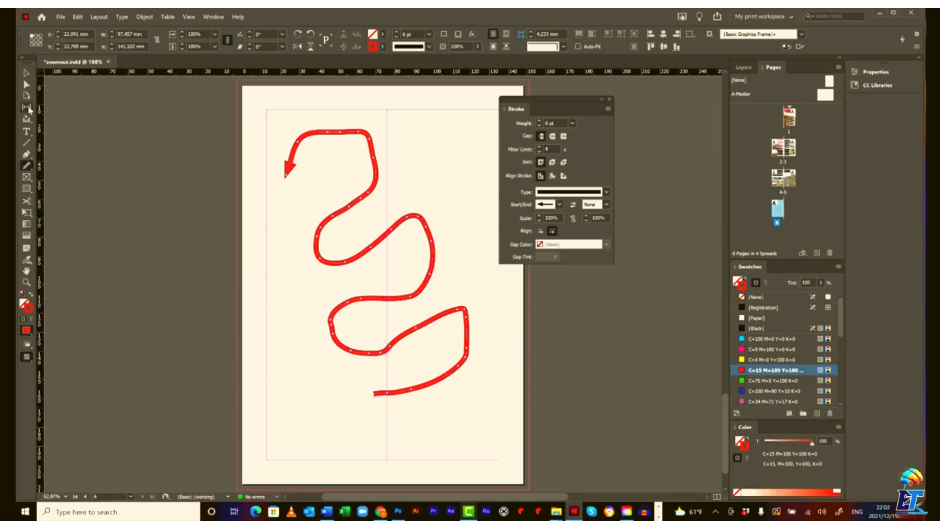
- Delete the red winding path from the page
left_click(26, 73)
key("Delete")
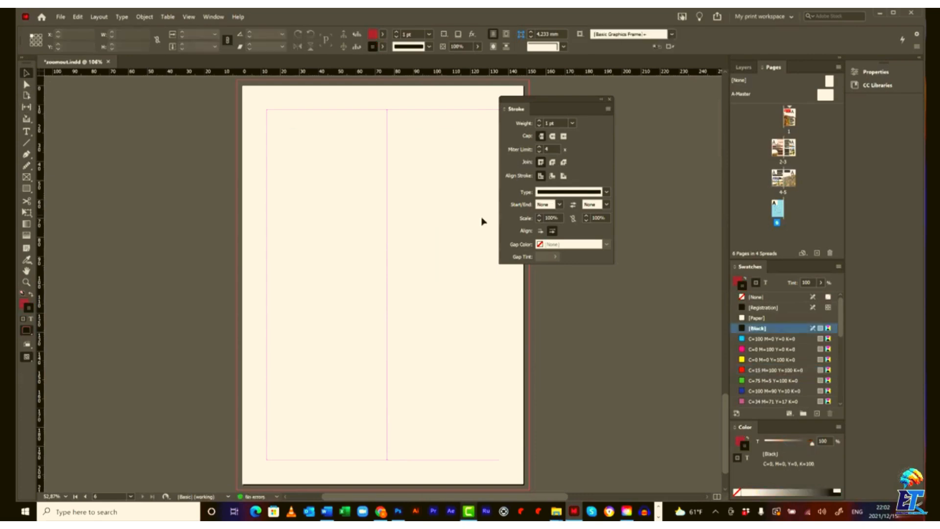
- Go to the "24 Hours in Cape Town" page and move the floating Stroke panel off its text
scroll(435, 239, "up", 5)
scroll(435, 242, "up", 15)
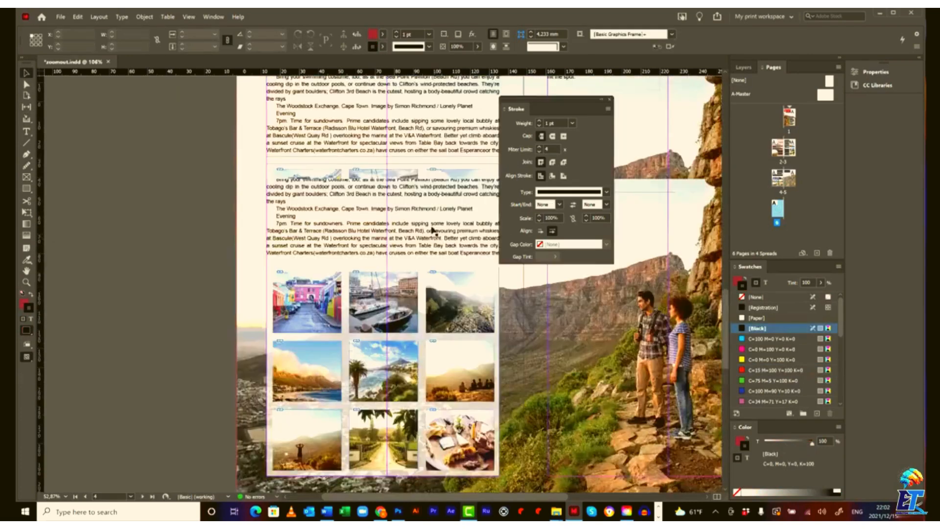
scroll(434, 226, "up", 6)
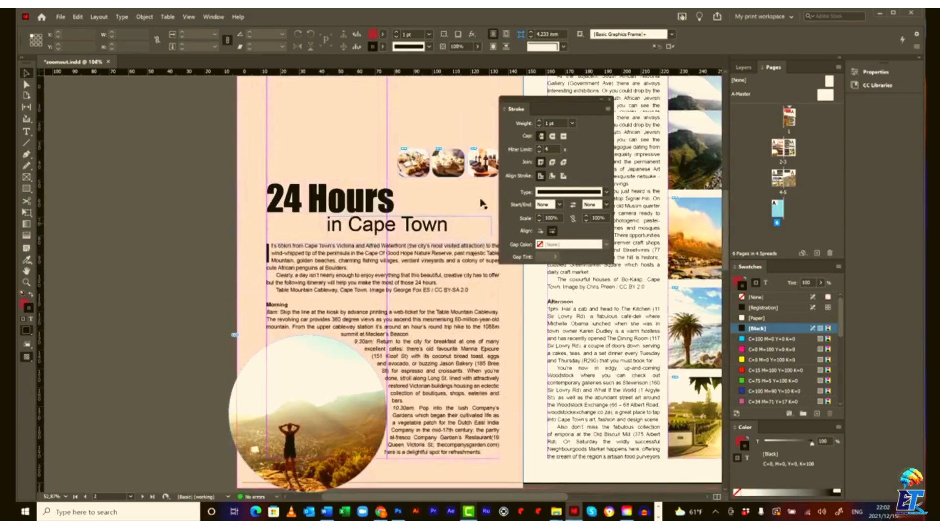
left_click_drag(566, 102, 616, 125)
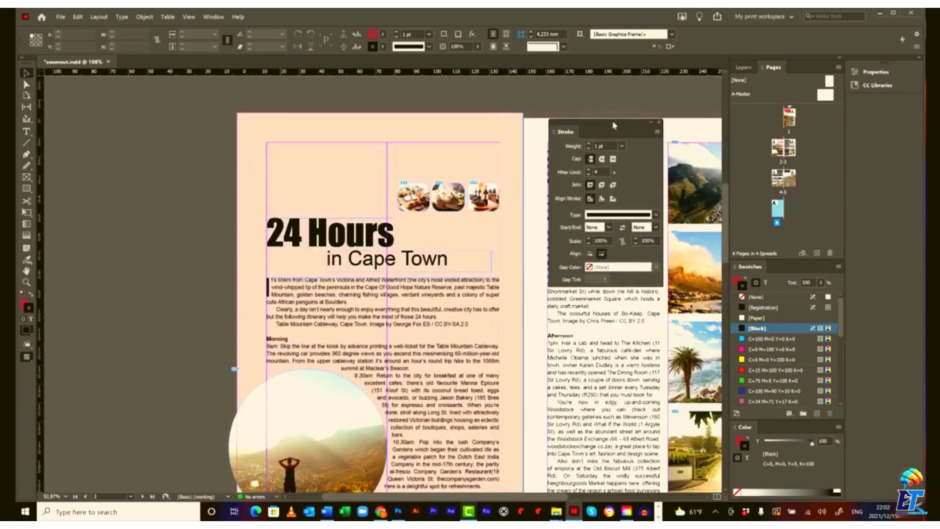
- Close the floating Stroke panel and colour the "24 Hours" headline text with the C=15 M=100 Y=100 K=0 swatch
left_click(660, 123)
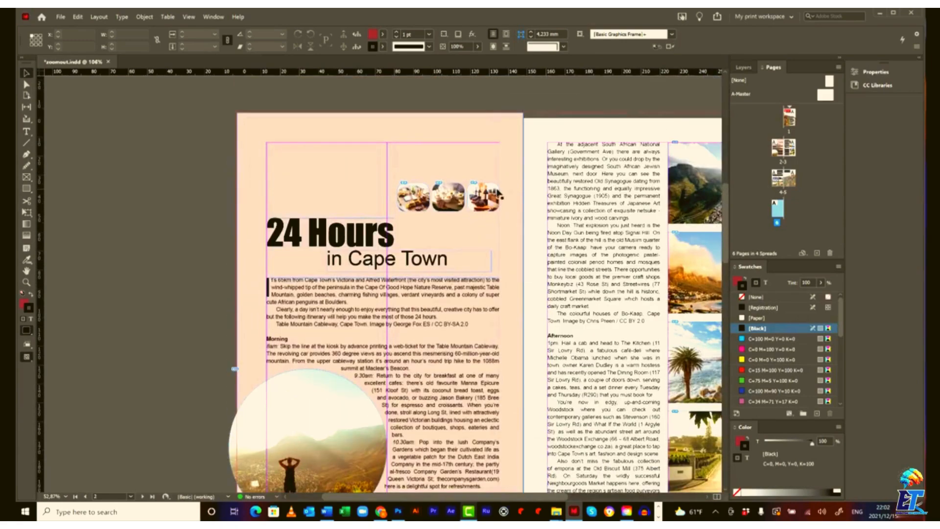
left_click(364, 237)
left_click(764, 283)
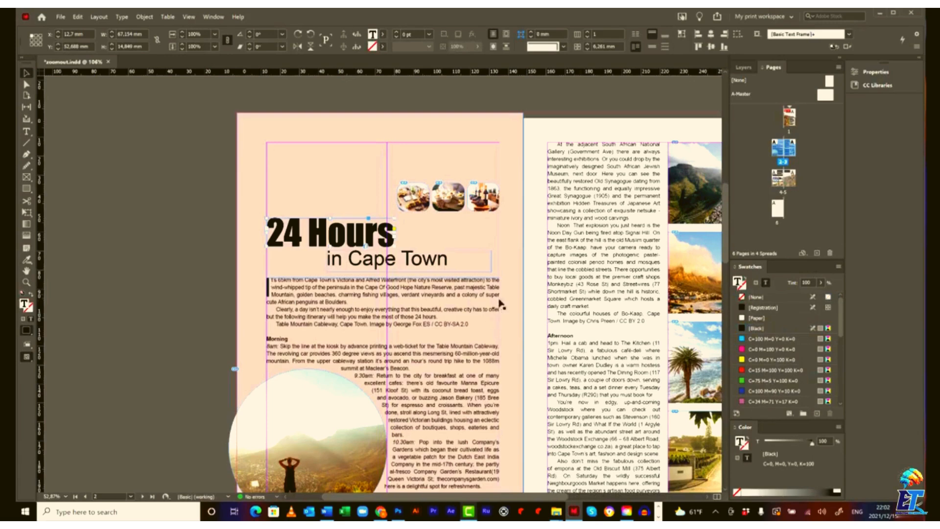
left_click(744, 370)
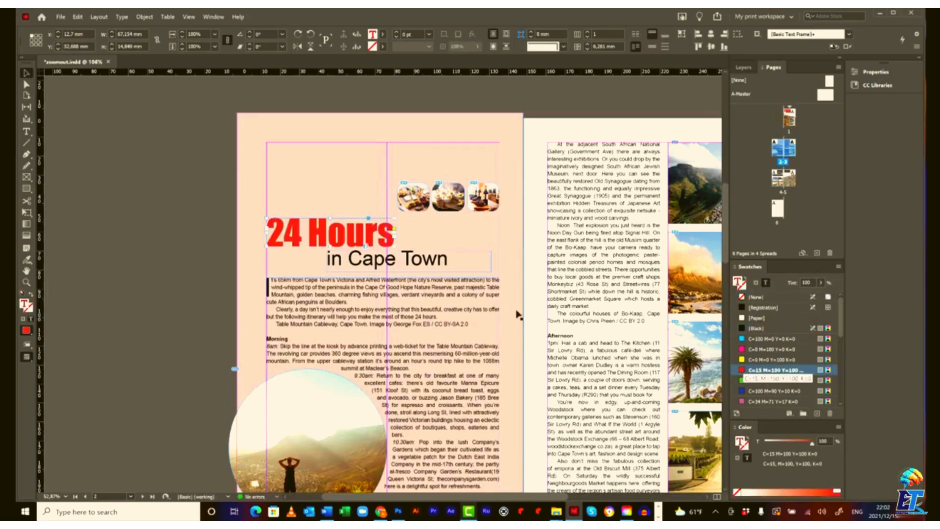
- Delete the peach background frame behind the "24 Hours in Cape Town" page
left_click(337, 135)
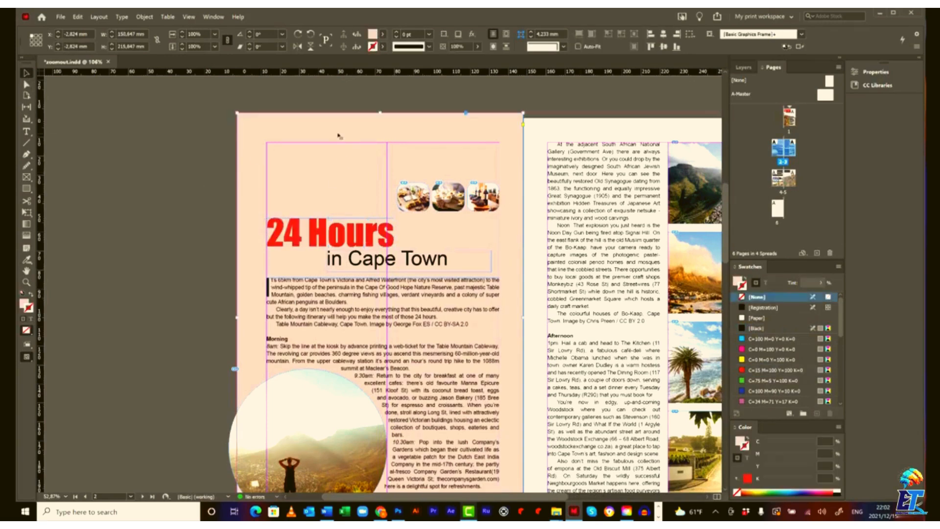
key("Delete")
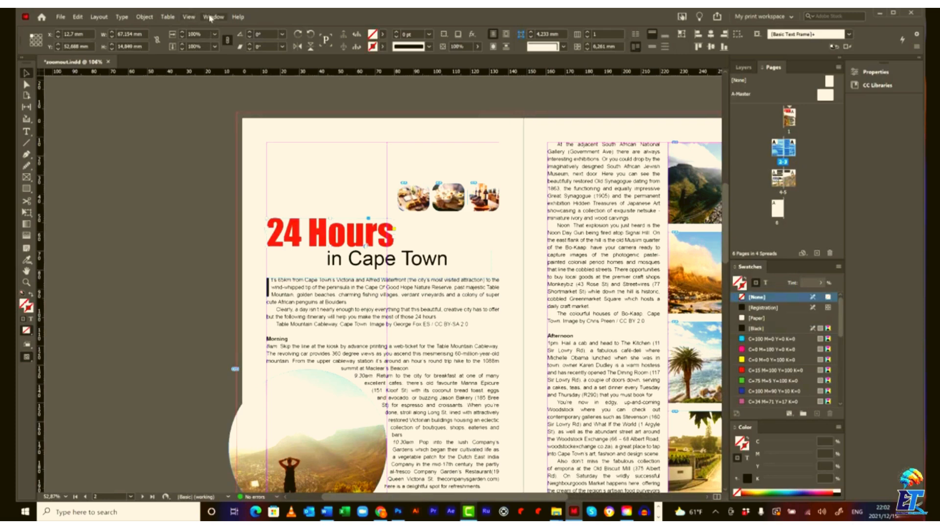
- Apply a Drop Shadow effect with 35% opacity to the "24 Hours" headline, keeping the Effects dialog clear of the text
left_click(145, 17)
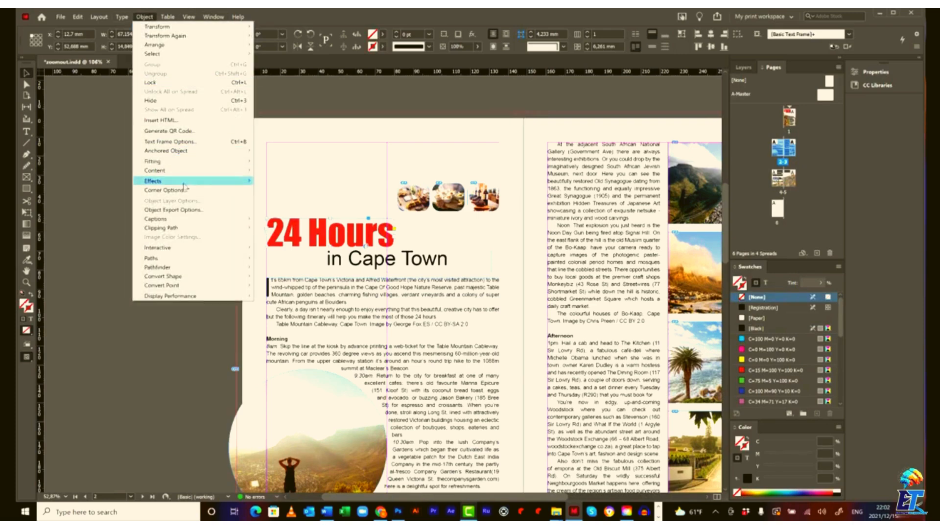
mouse_move(182, 182)
left_click(331, 192)
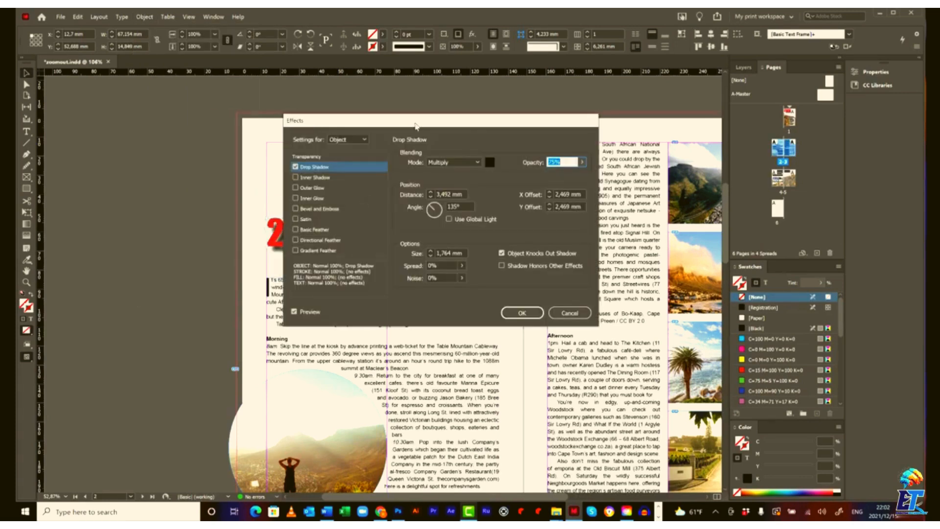
left_click_drag(415, 127, 522, 130)
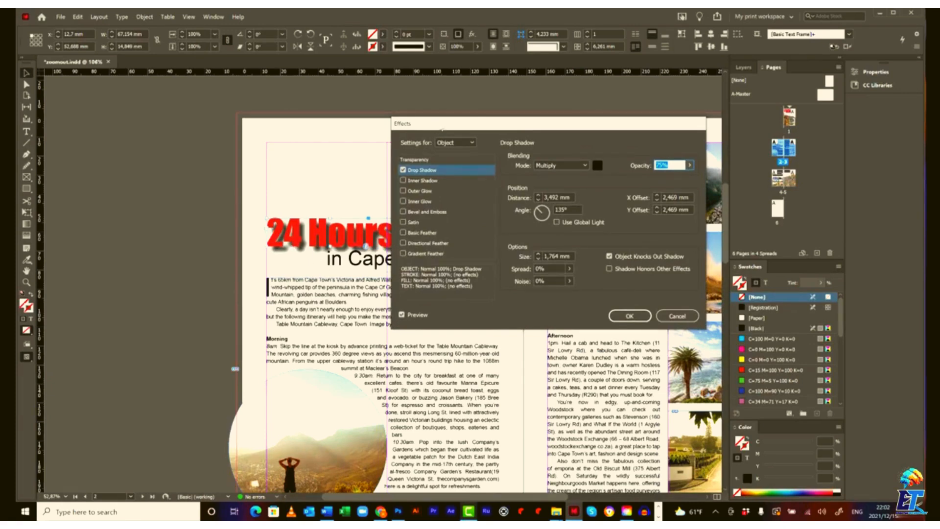
left_click_drag(442, 128, 437, 121)
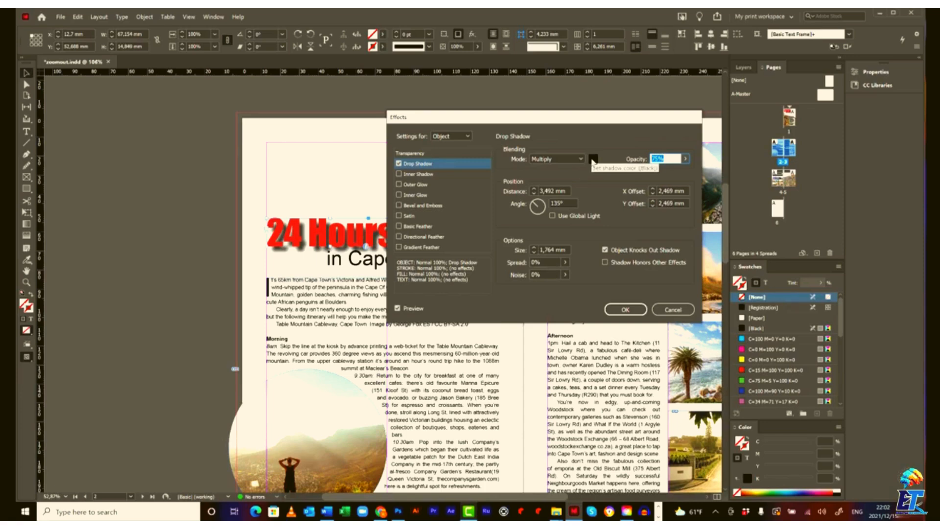
type("34")
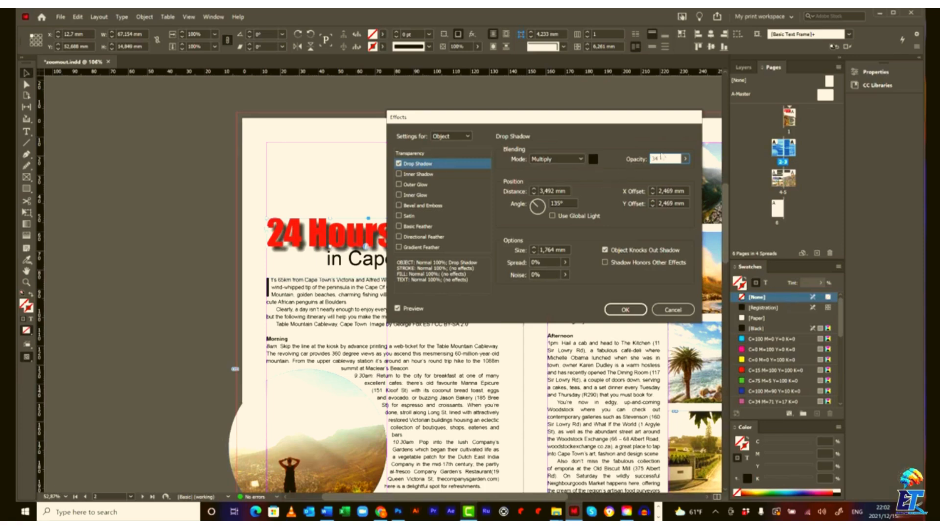
type("%")
key("Tab")
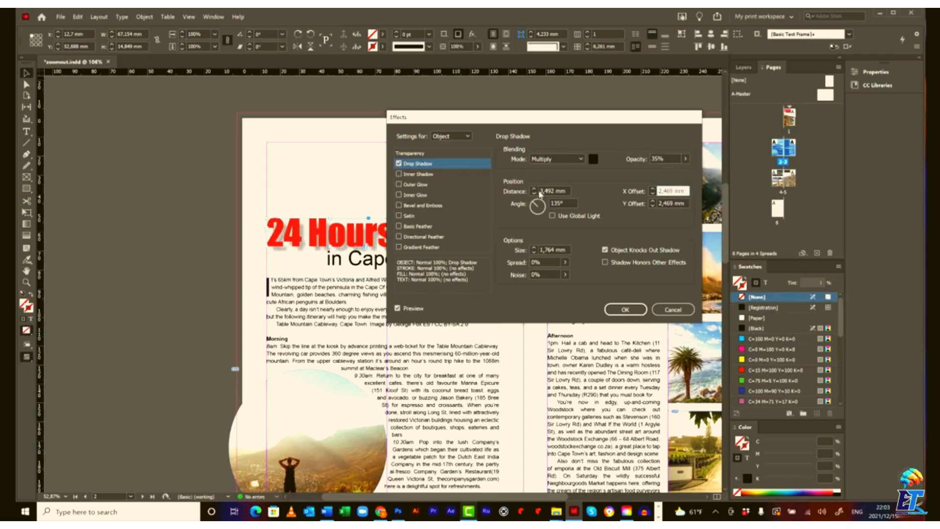
- Reduce the drop shadow's distance to 1,492 mm and set both its X and Y offsets to 0,055 mm
left_click(541, 191)
type("1")
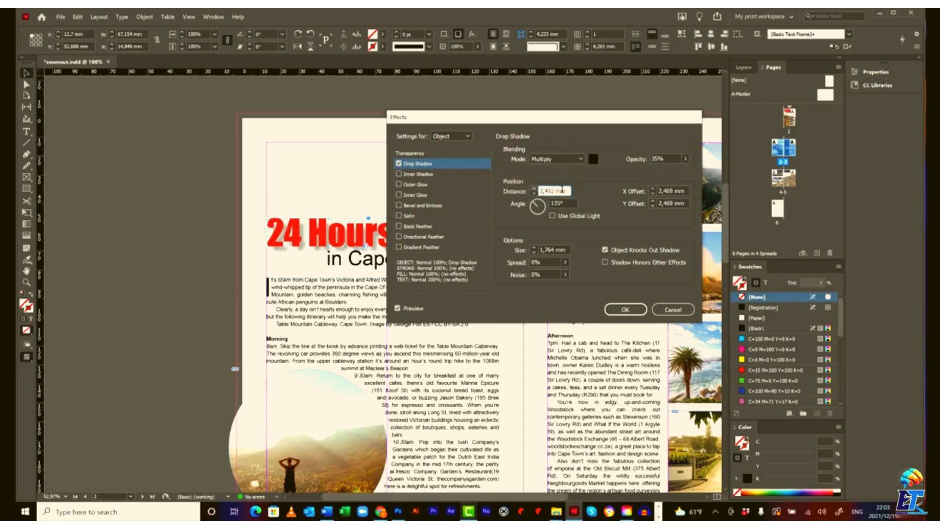
left_click(671, 192)
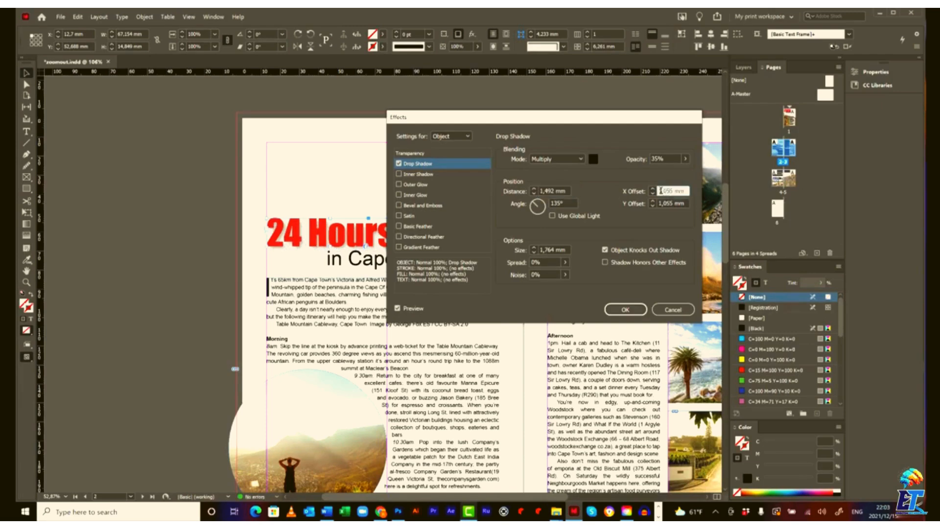
type("0")
left_click_drag(663, 204, 657, 204)
type("0")
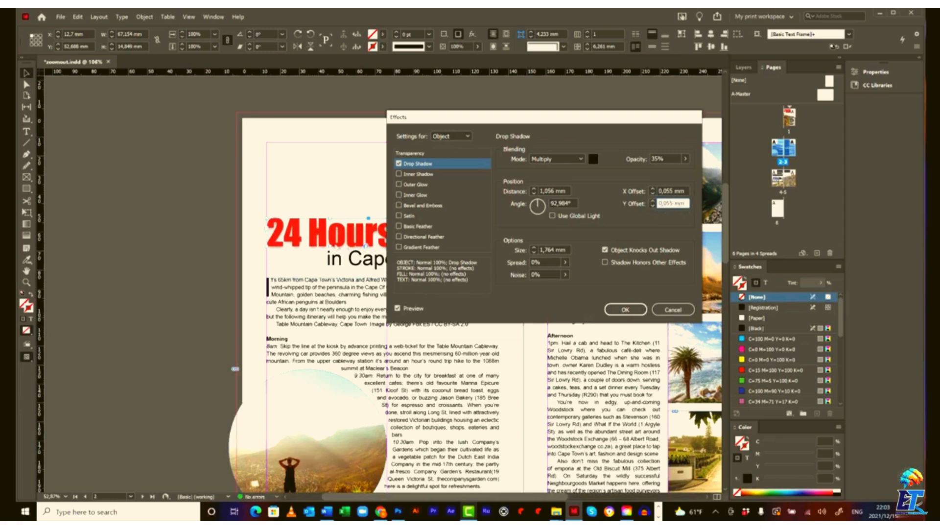
- Add Bevel and Emboss to the headline with a size of 1,469 mm, an angle of 163° and an altitude of 22°
left_click_drag(485, 116, 513, 116)
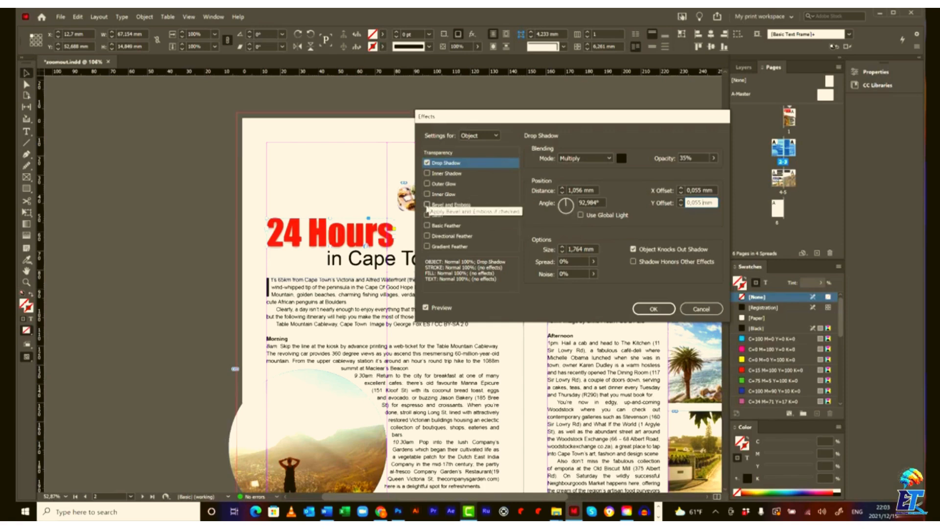
left_click(427, 205)
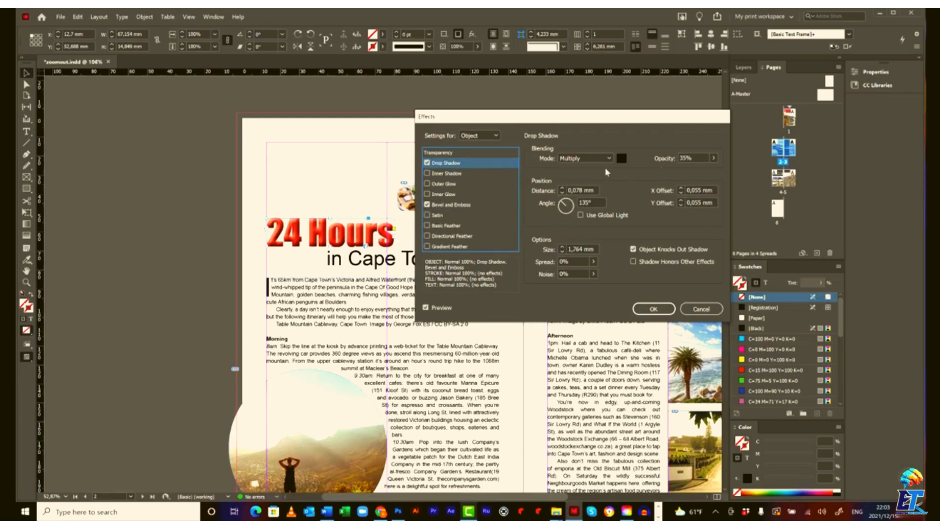
left_click(465, 205)
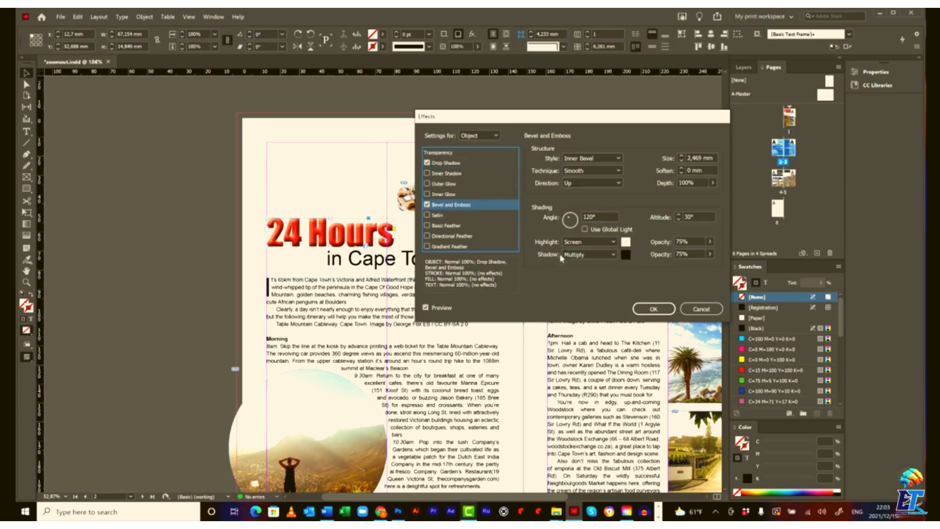
left_click(690, 162)
key("BackSpace")
type("1")
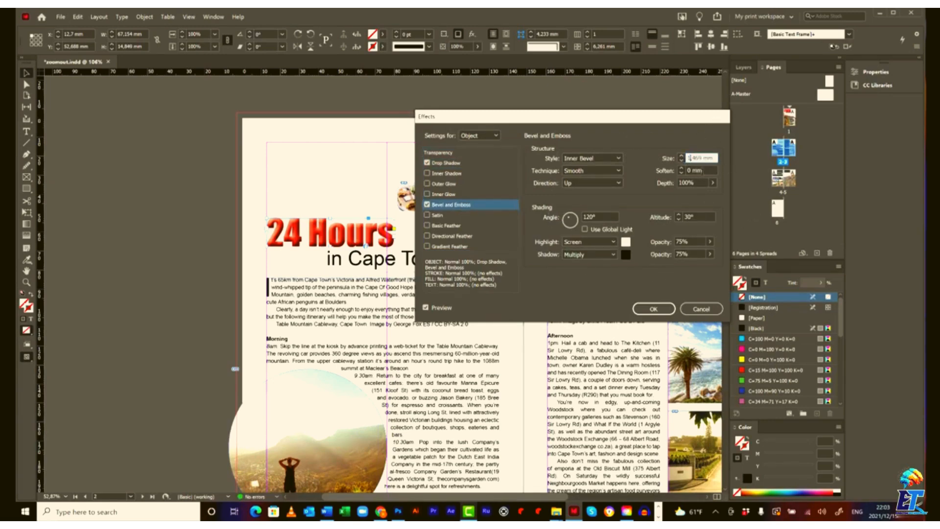
key("Tab")
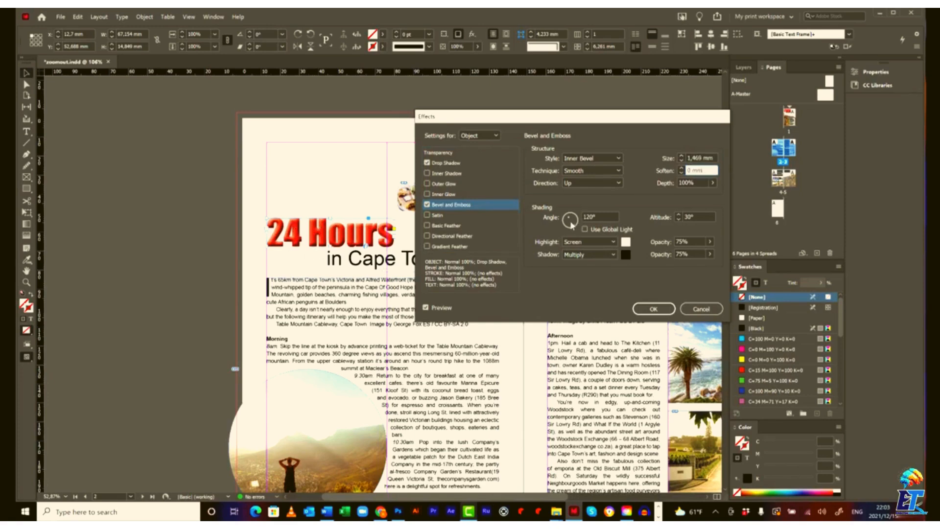
left_click_drag(571, 224, 564, 219)
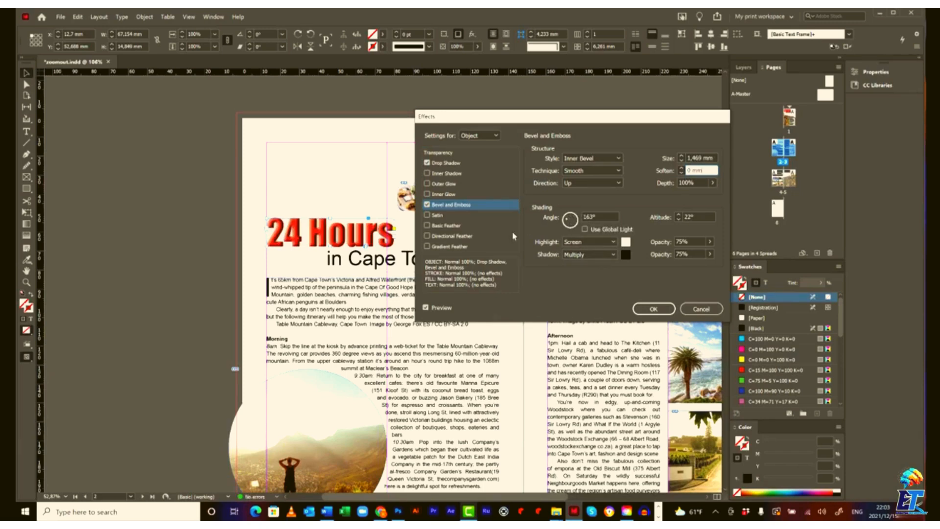
- Enable Directional Feather for the headline, open its settings and apply the chosen effects
left_click(427, 236)
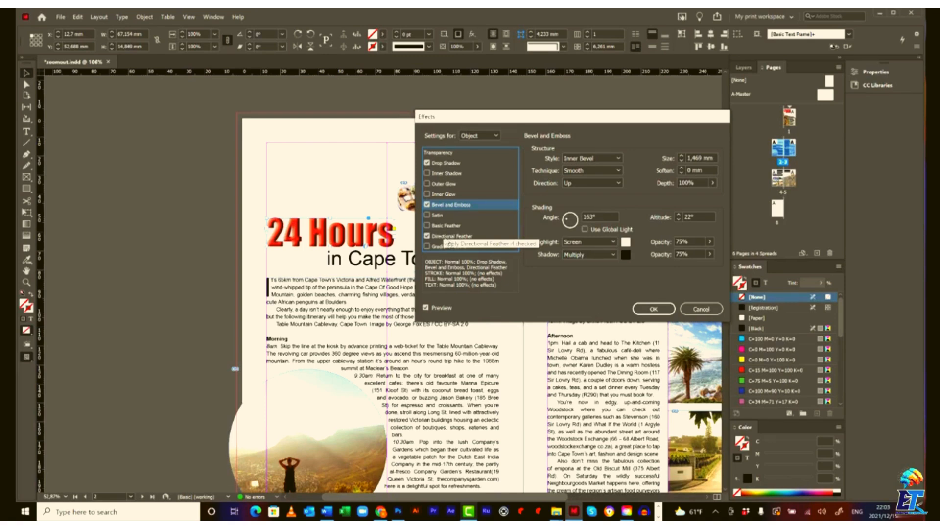
left_click(453, 236)
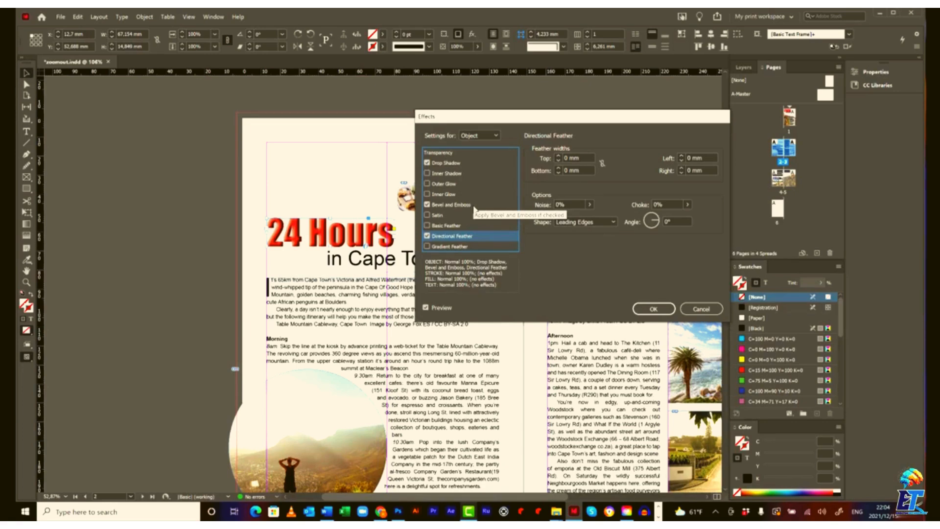
left_click(655, 309)
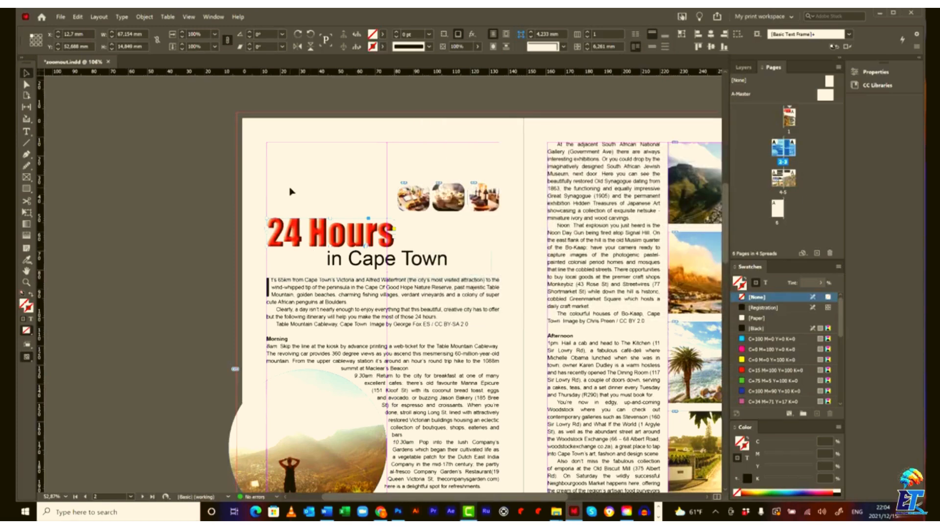
- Go to blank page 6, draw a text frame about 120 mm wide and 88 mm high, and enter "Hello" in it
double_click(777, 209)
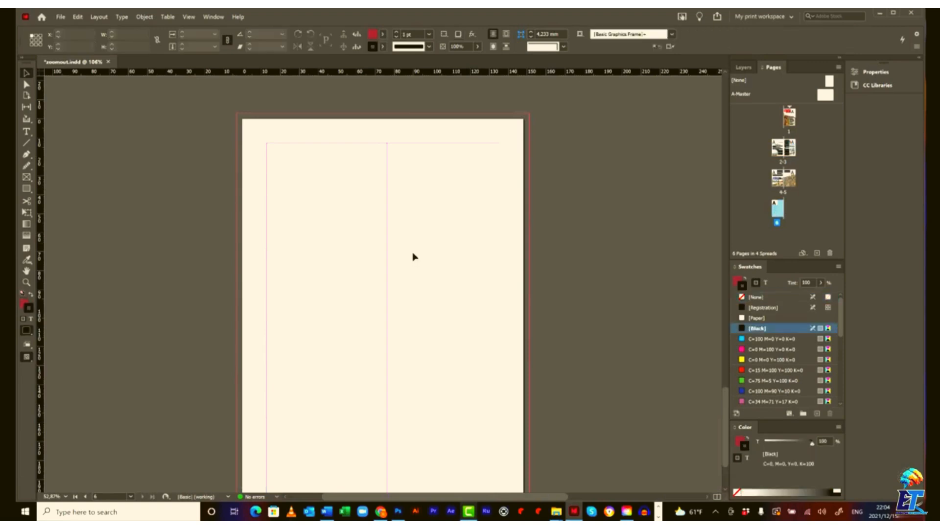
scroll(414, 257, "down", 2)
scroll(415, 257, "up", 1)
left_click(27, 132)
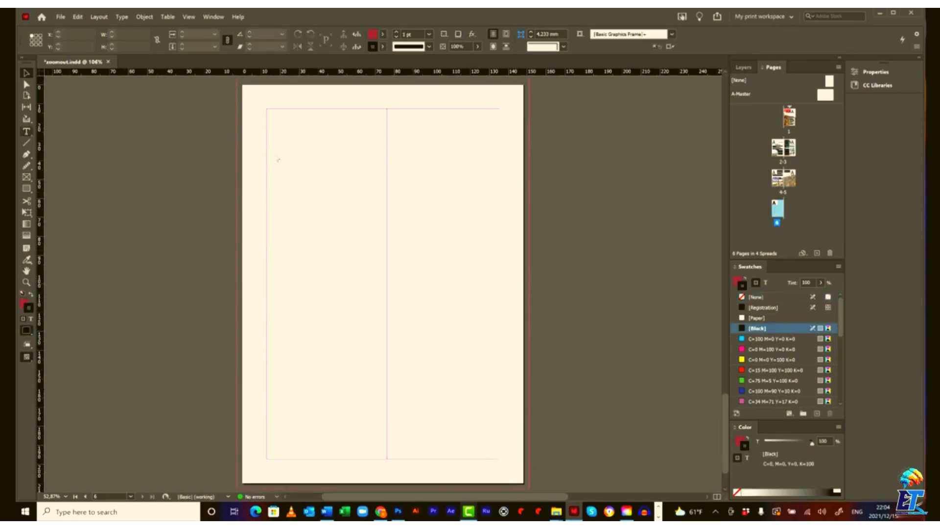
left_click_drag(288, 157, 513, 321)
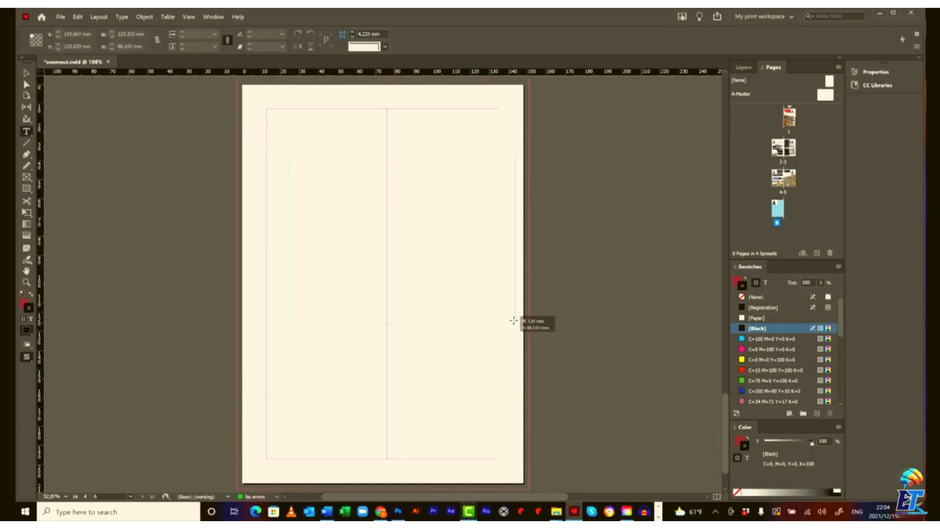
type("Hello")
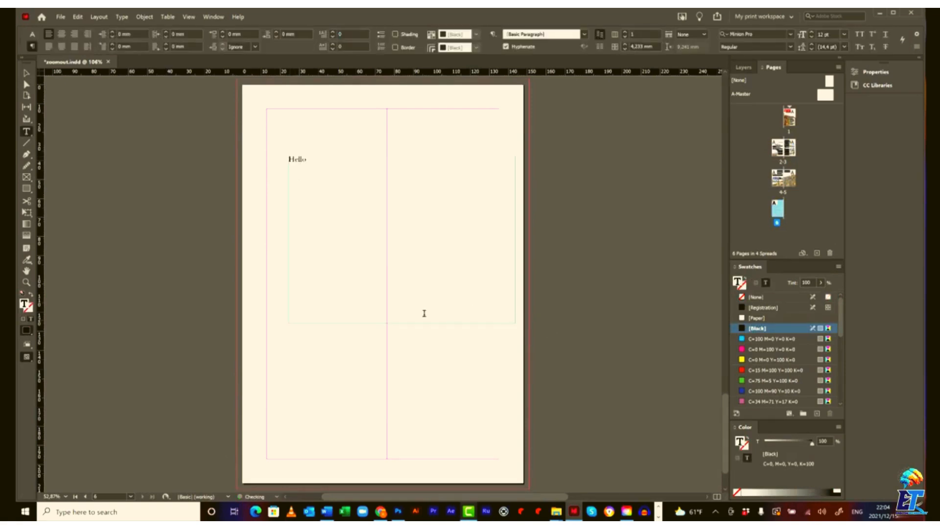
- Change the font of the word "Hello" to Impact
left_click_drag(267, 159, 307, 163)
left_click(33, 34)
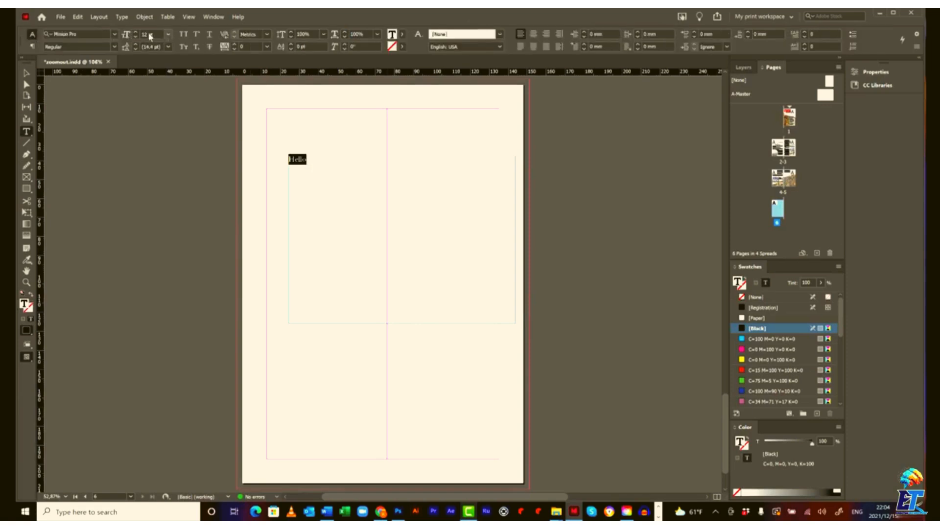
left_click(114, 35)
type("v")
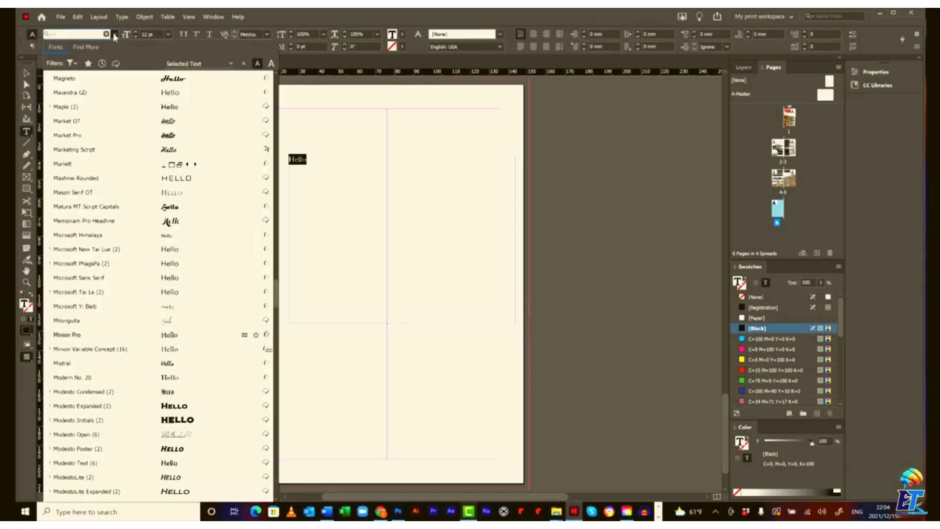
type("mpact")
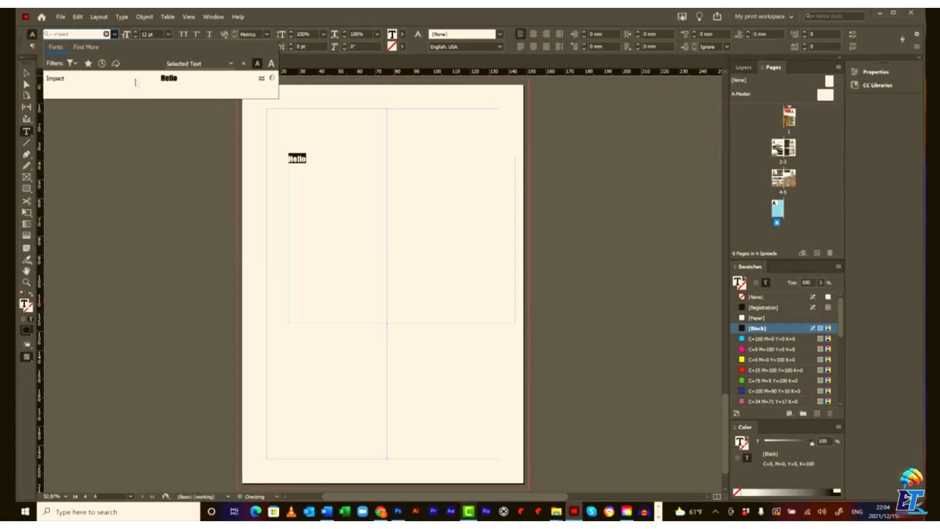
left_click(178, 79)
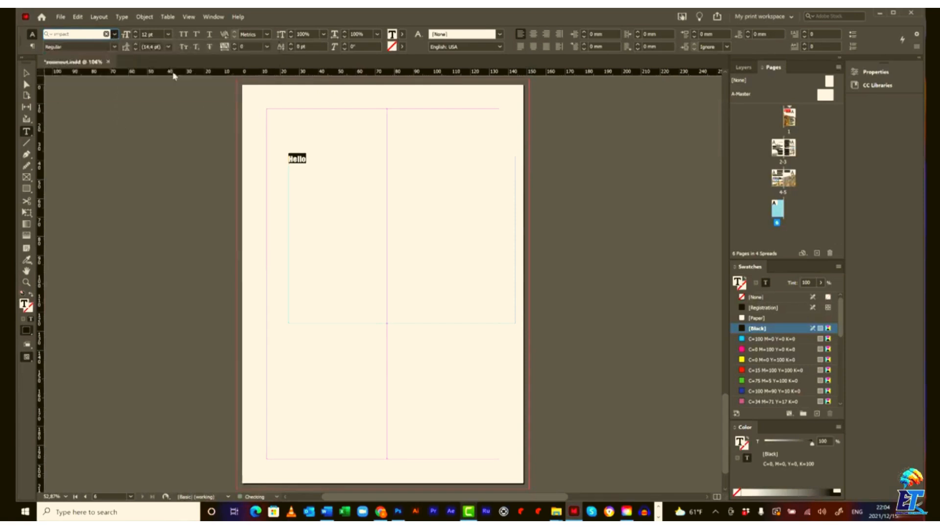
- Try a font size of 180 pt on the word "Hello"
left_click(168, 34)
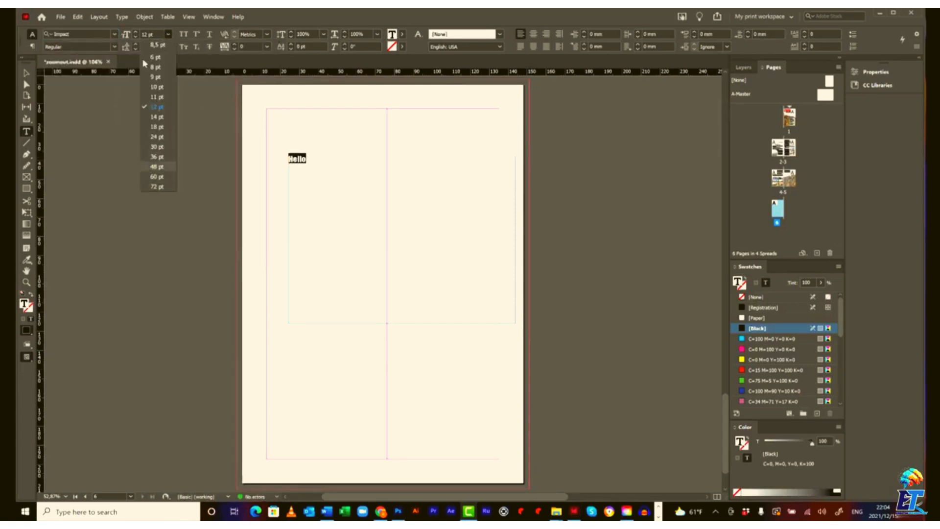
left_click(158, 36)
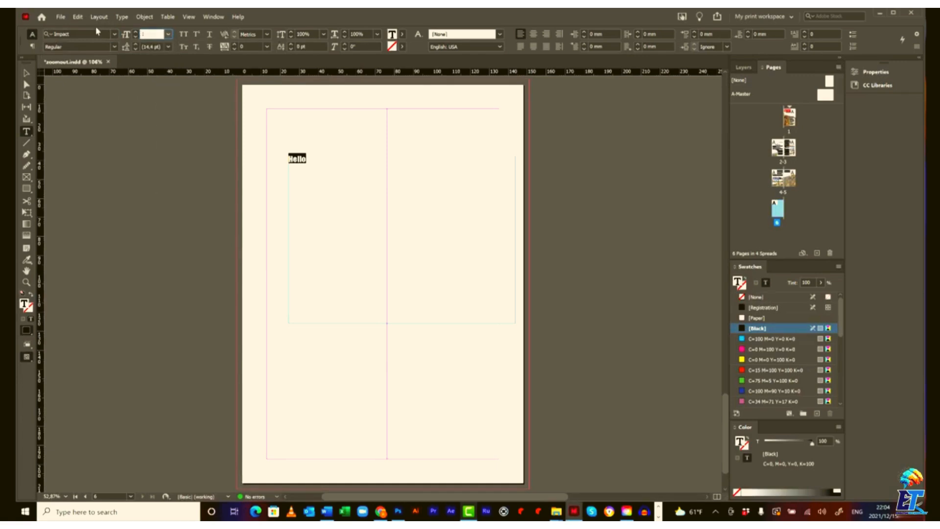
type("180")
key("Return")
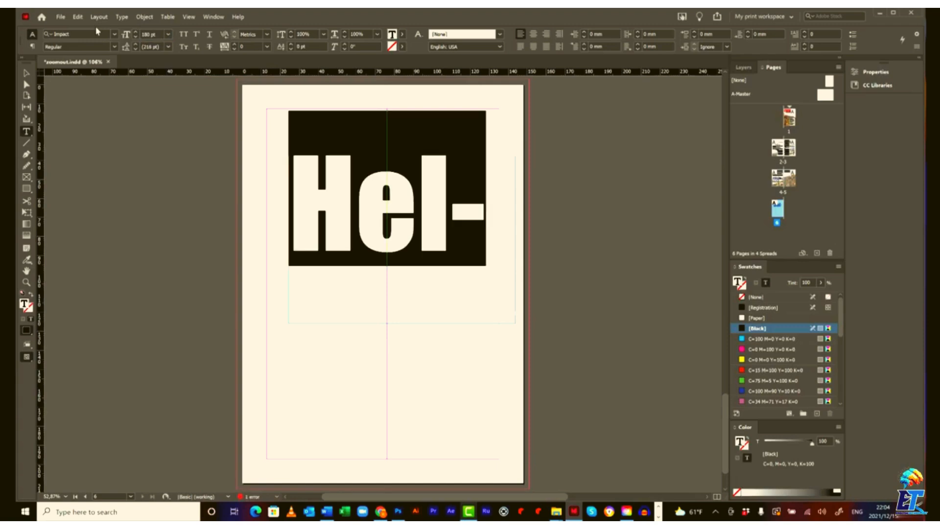
- Set the font size of the word "Hello" to 140 pt
left_click_drag(160, 35, 99, 35)
type("140")
key("Return")
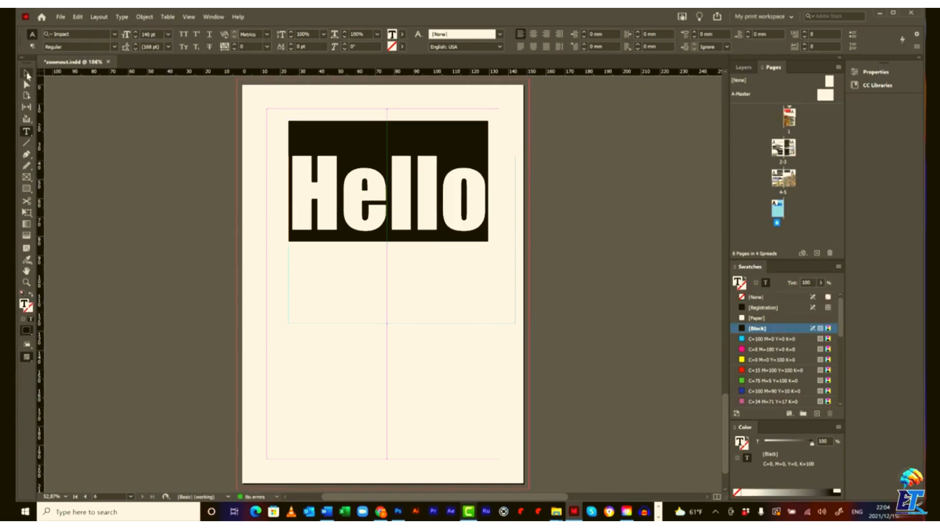
- Shift the "Hello" text frame slightly leftward on the page and convert its text to outlines
left_click(27, 75)
left_click(438, 190)
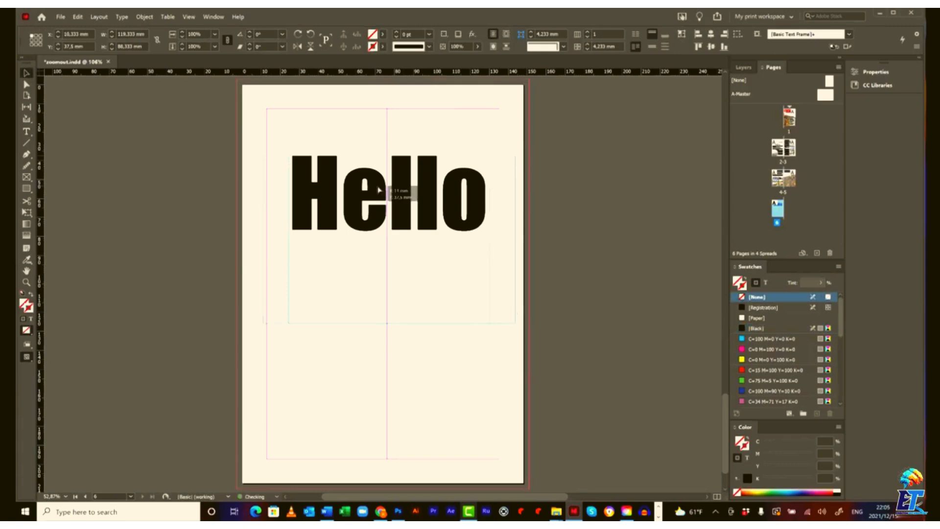
mouse_move(404, 188)
left_mouse_down()
mouse_move(374, 190)
mouse_move(388, 188)
left_mouse_up()
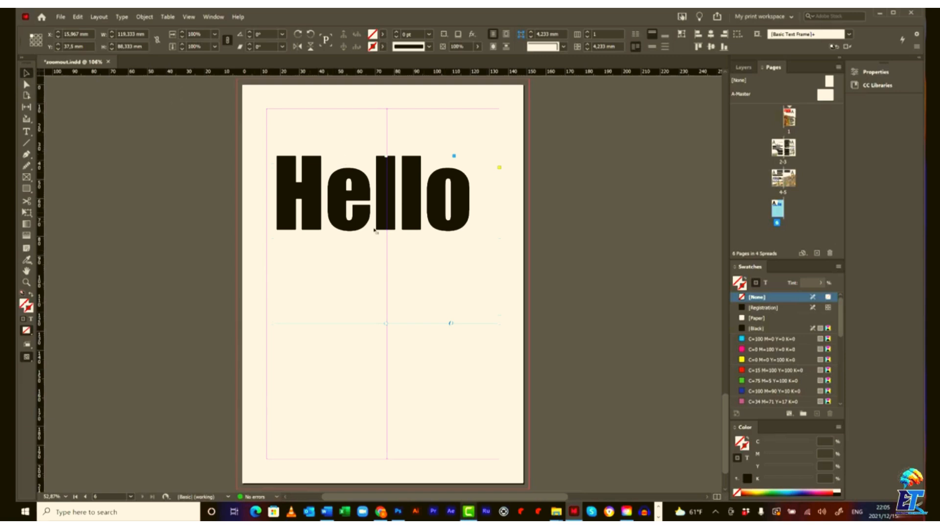
left_click(121, 17)
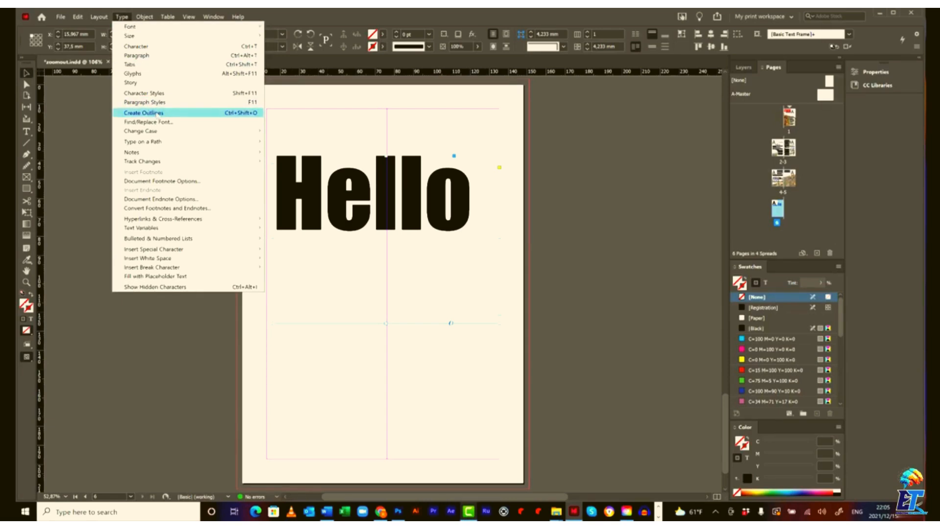
left_click(157, 114)
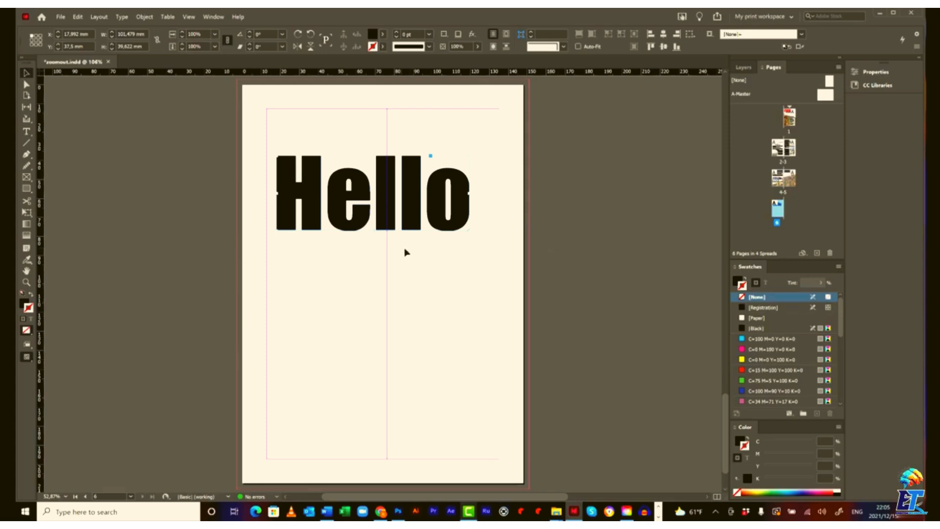
- Place the street photo inside the outlined "Hello" lettering and fit the image so it fills the letters
left_click(61, 18)
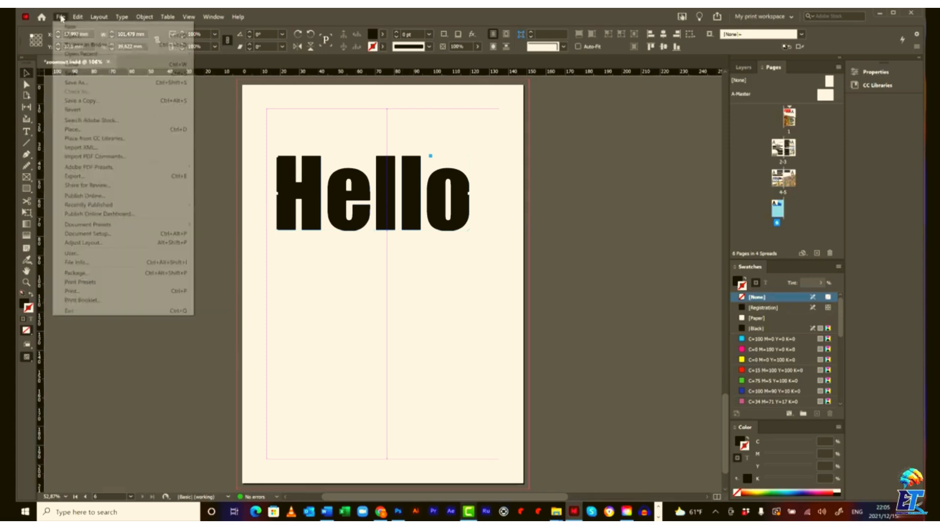
left_click(73, 128)
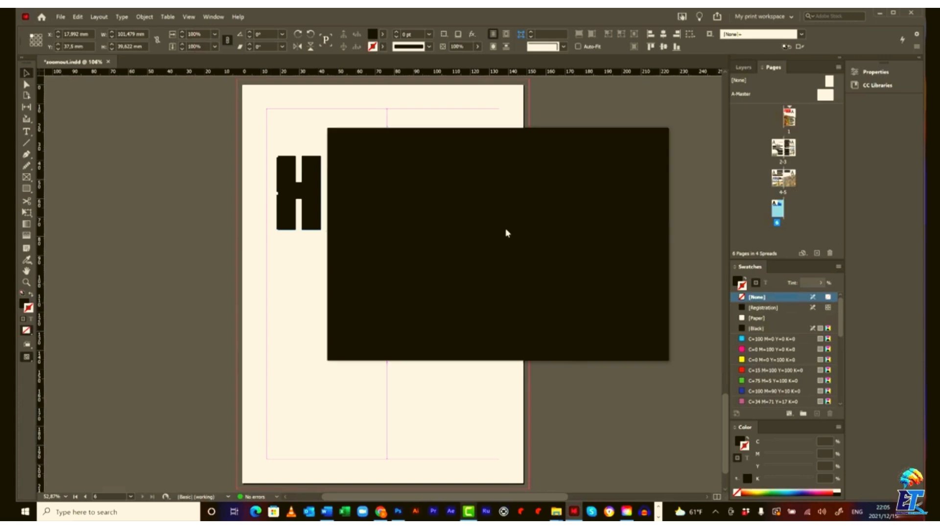
double_click(513, 215)
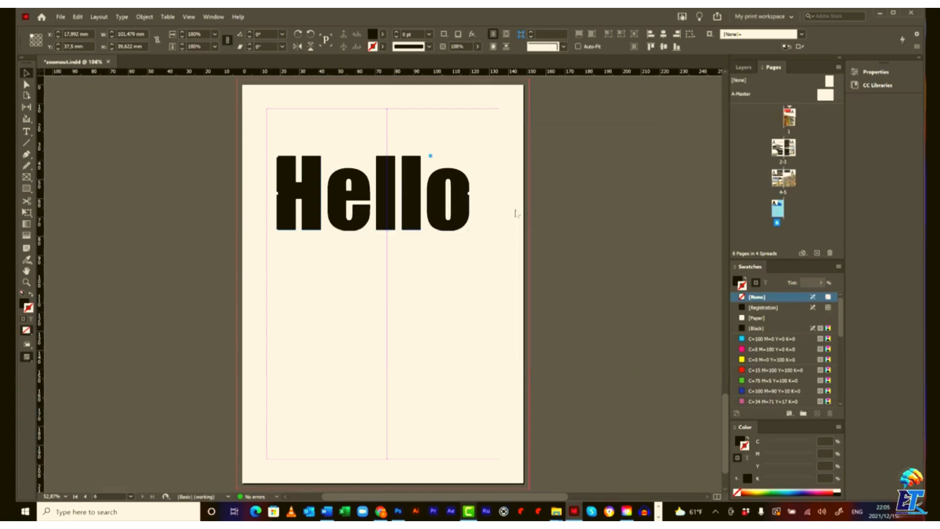
right_click(408, 187)
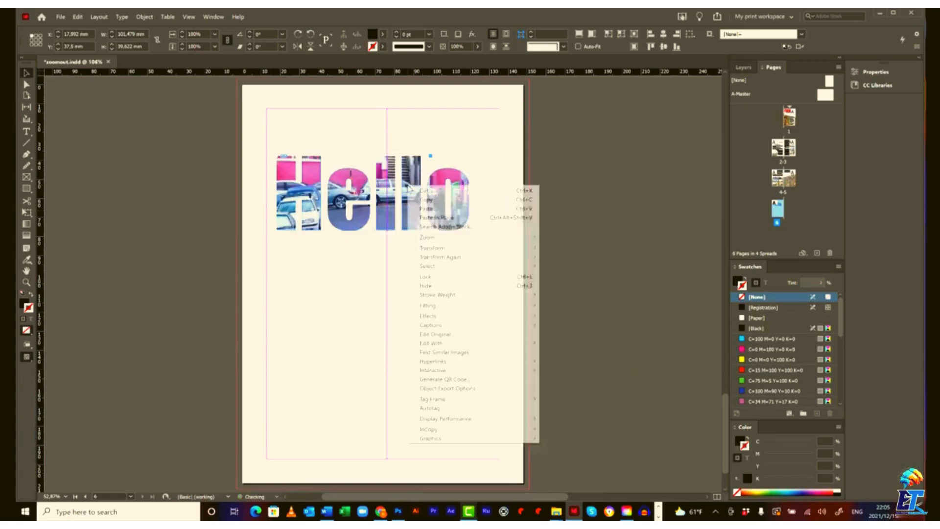
mouse_move(520, 304)
left_click(584, 303)
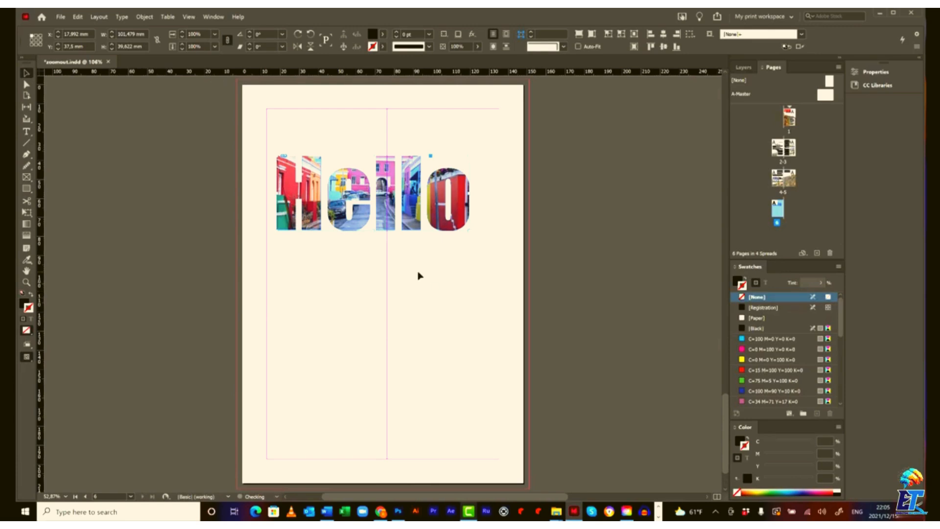
- Delete the photo-filled "Hello" lettering from page 6
left_click(447, 258)
left_click_drag(474, 251, 276, 147)
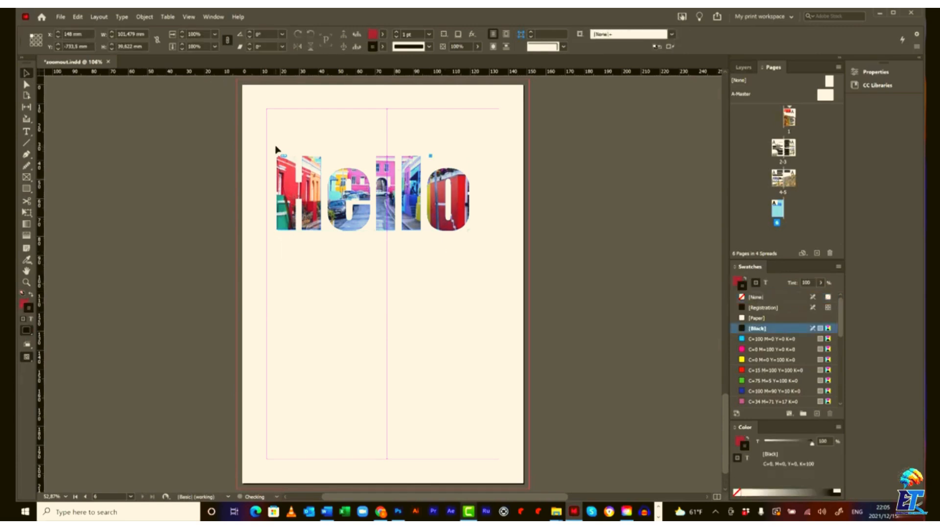
key("Delete")
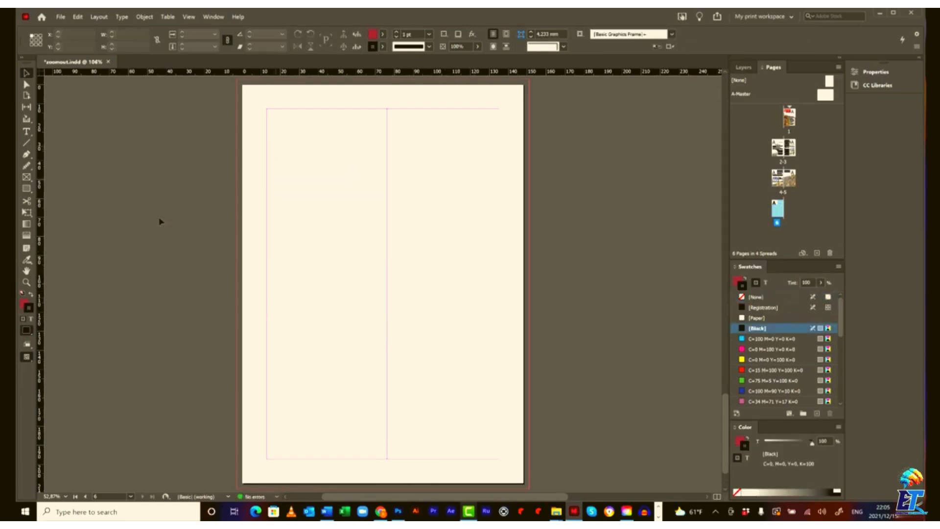
- Draw a rectangle about 49 by 53 mm and an overlapping ellipse about 51 by 49 mm on page 6
left_click(27, 188)
left_click_drag(362, 238, 387, 254)
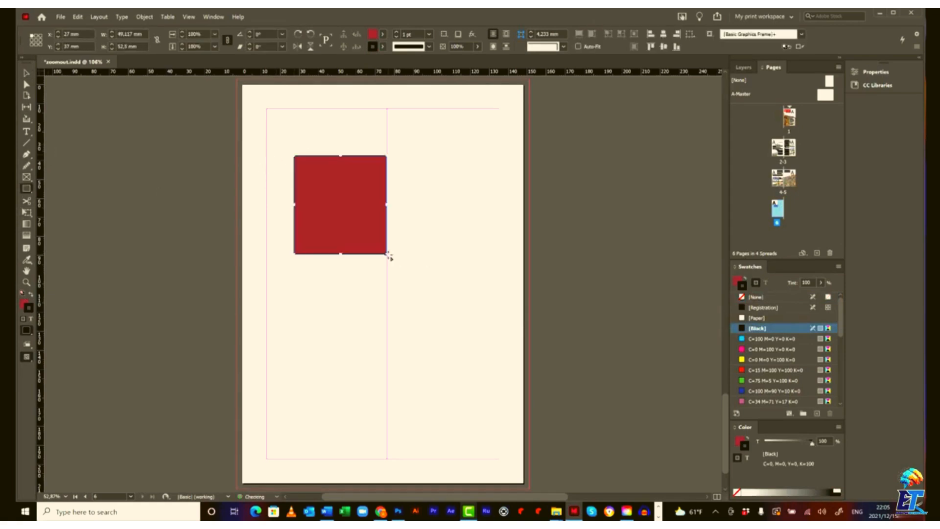
left_click_drag(30, 188, 80, 208)
left_click_drag(323, 194, 419, 283)
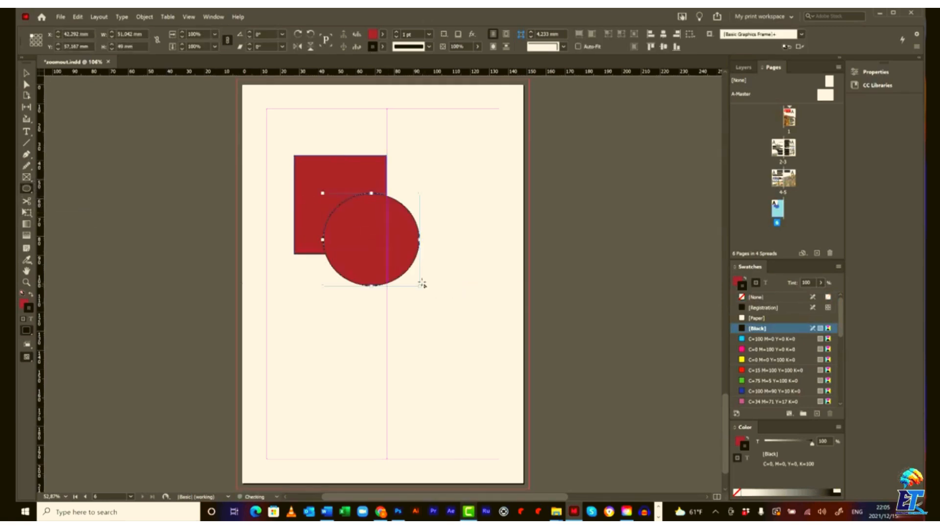
- Set the ellipse's stroke and fill to C=100 M=0 Y=0 K=0 and the rectangle's fill to C=15 M=100 Y=100 K=0
left_click(27, 75)
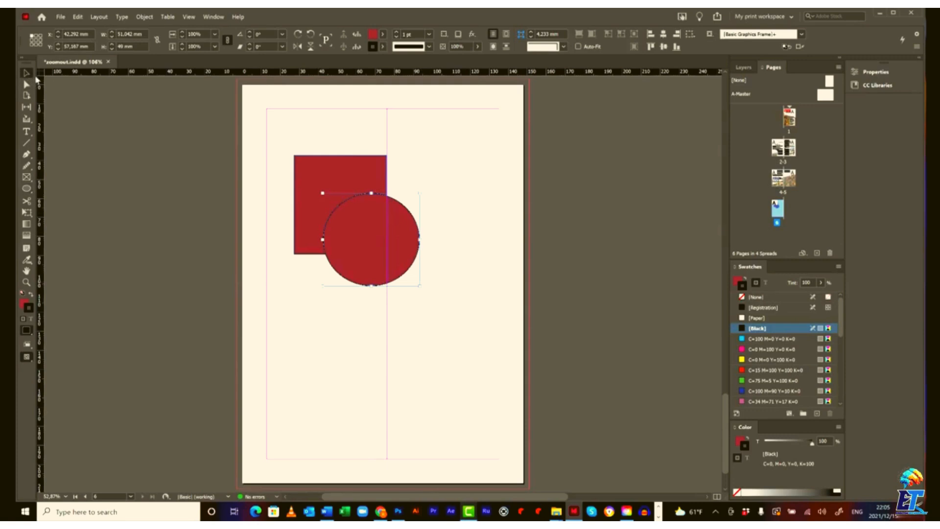
left_click(747, 339)
left_click(738, 282)
scroll(744, 338, "down", 2)
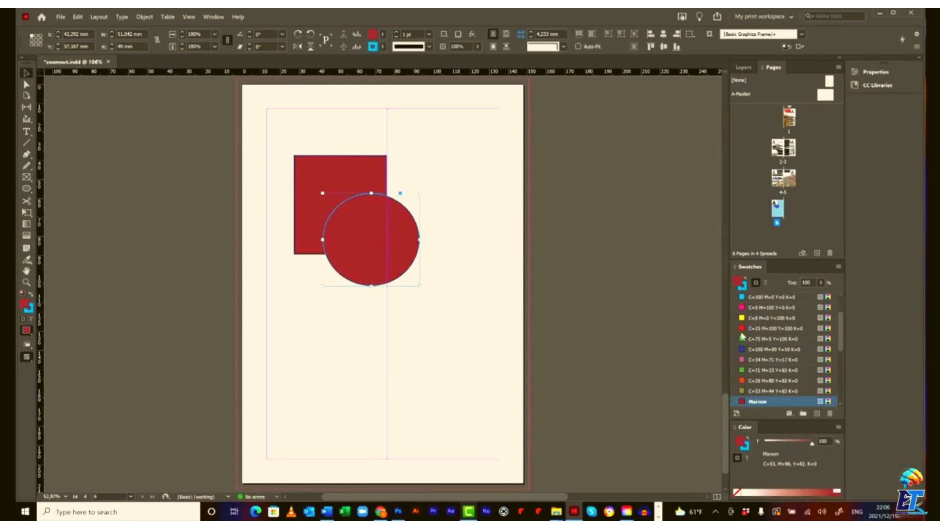
left_click(745, 297)
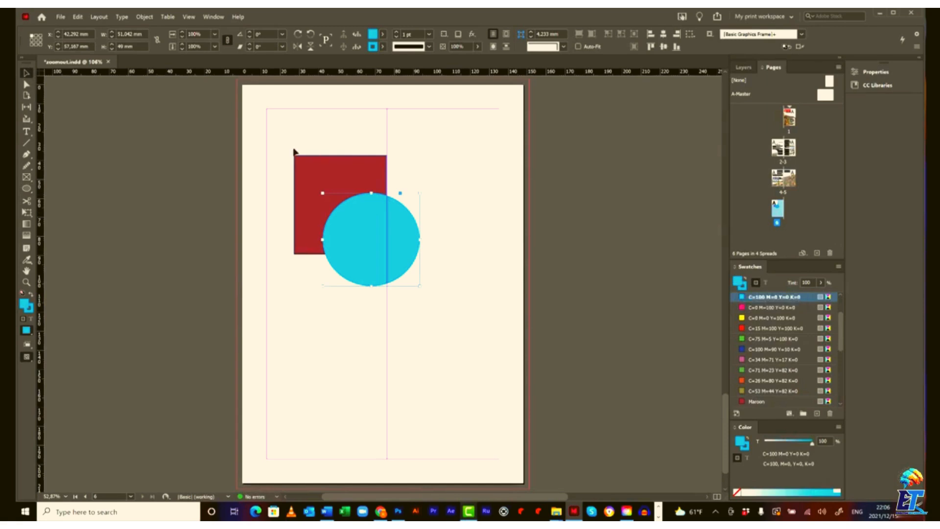
left_click(342, 182)
left_click(753, 329)
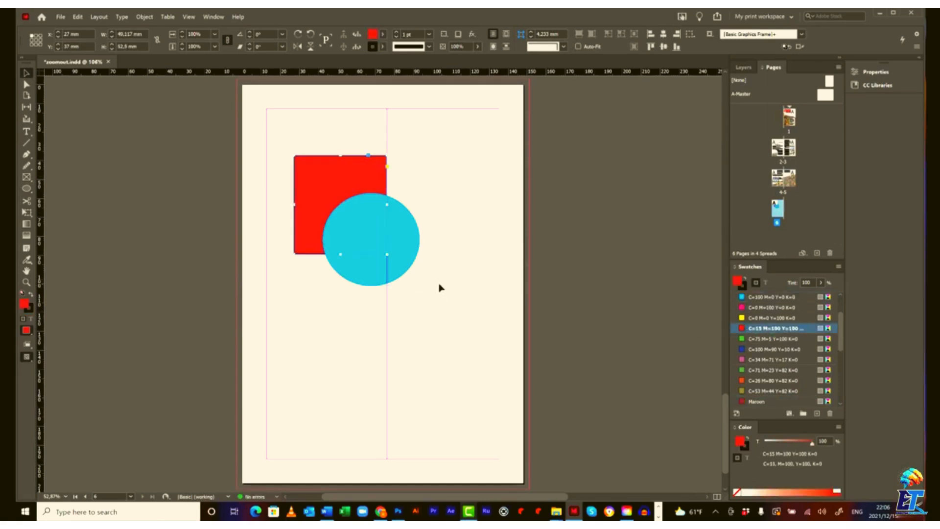
- Select both overlapping shapes and display the Pathfinder options clear of the artwork
left_click_drag(439, 285, 289, 151)
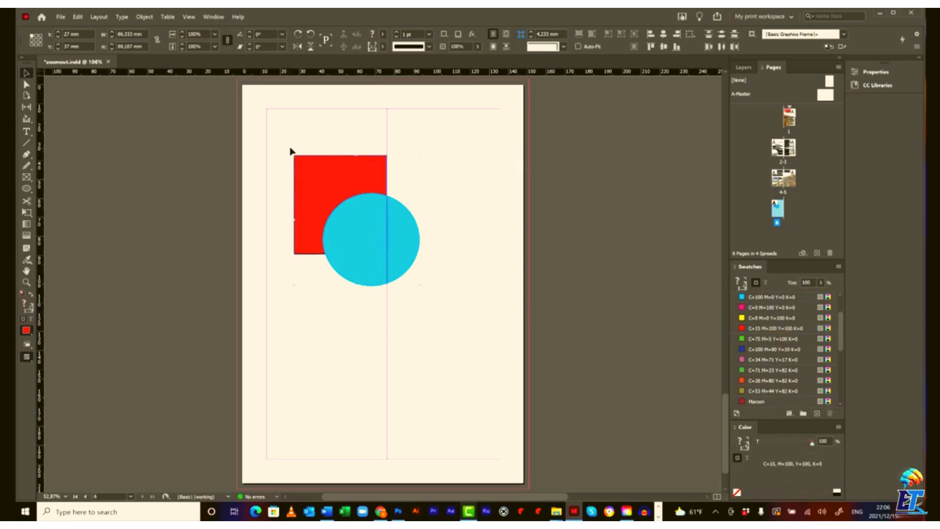
left_click(214, 17)
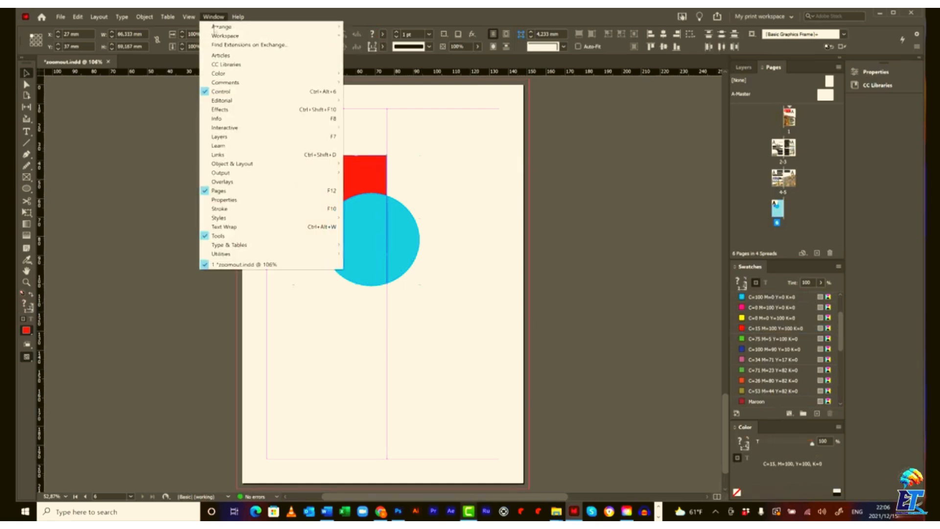
mouse_move(245, 164)
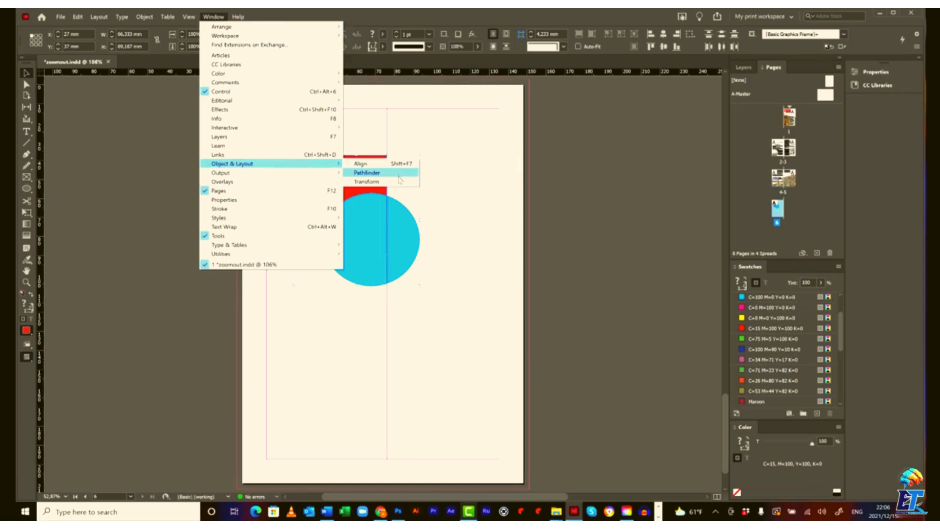
left_click(367, 173)
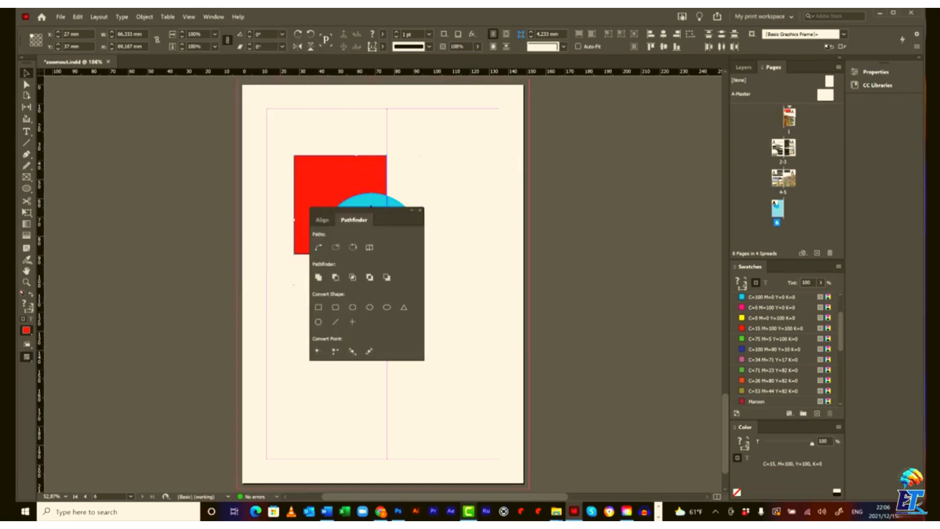
left_click_drag(371, 214, 509, 155)
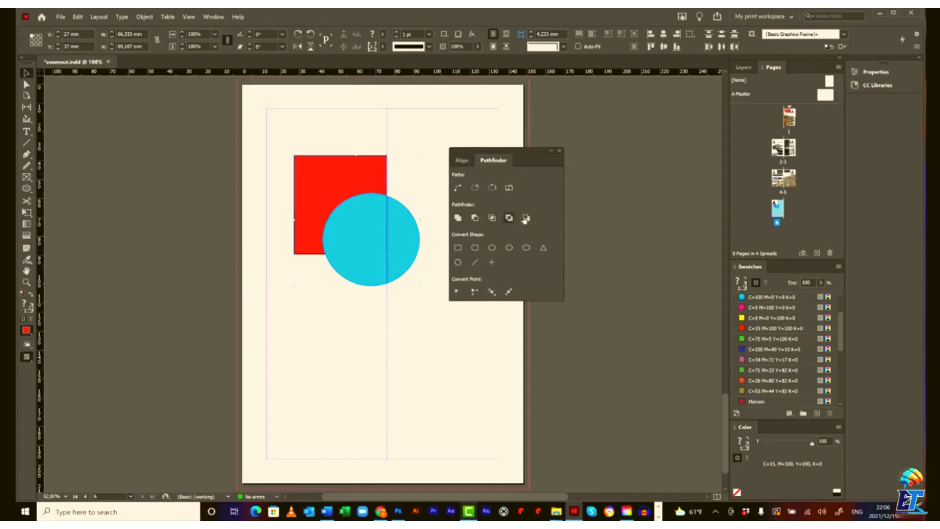
- Try the Pathfinder Add and Subtract operations on the rectangle and ellipse, undoing each one
left_click(457, 219)
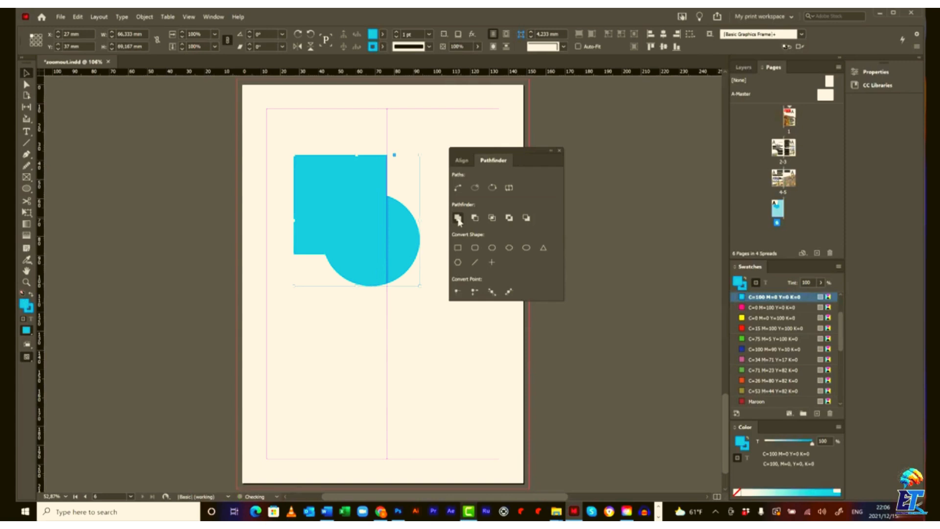
key("ctrl+z")
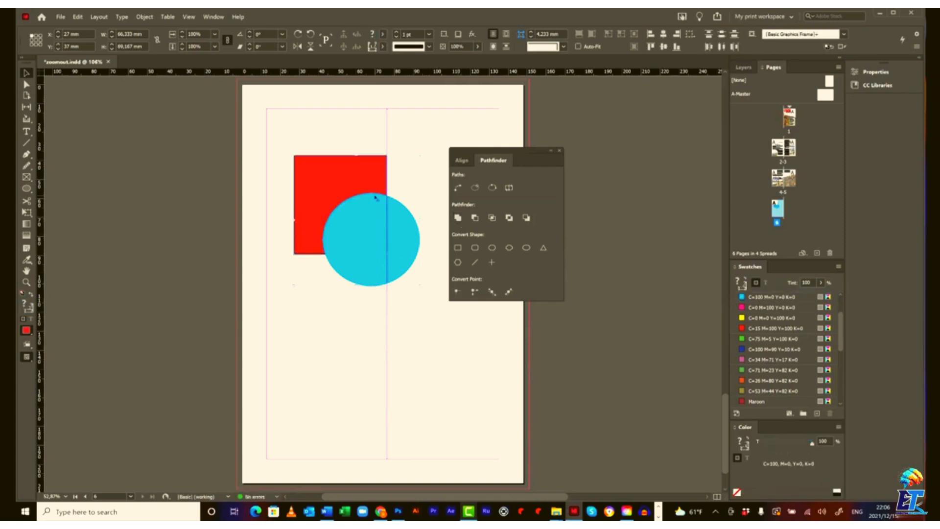
left_click(475, 219)
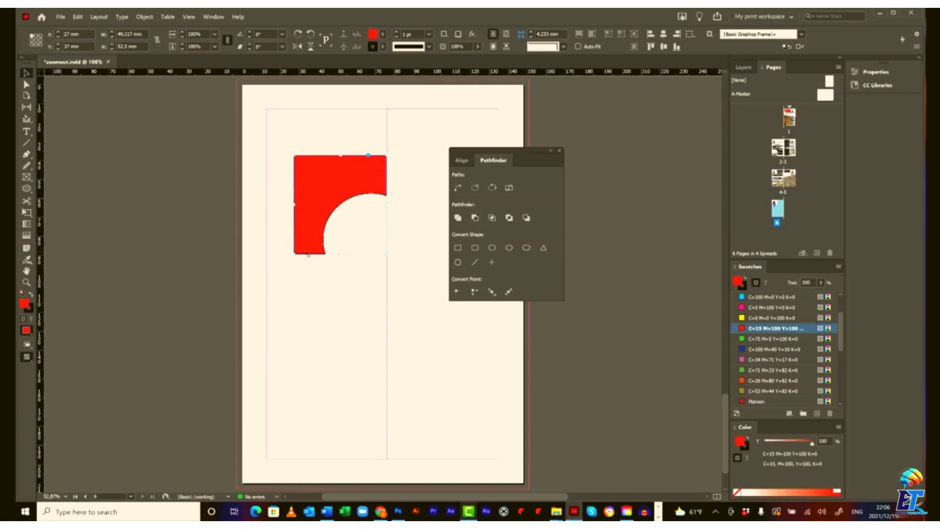
key("ctrl+z")
- Try the Intersect, Exclude Overlap and Minus Back operations on the two shapes, undoing each one
left_click(492, 218)
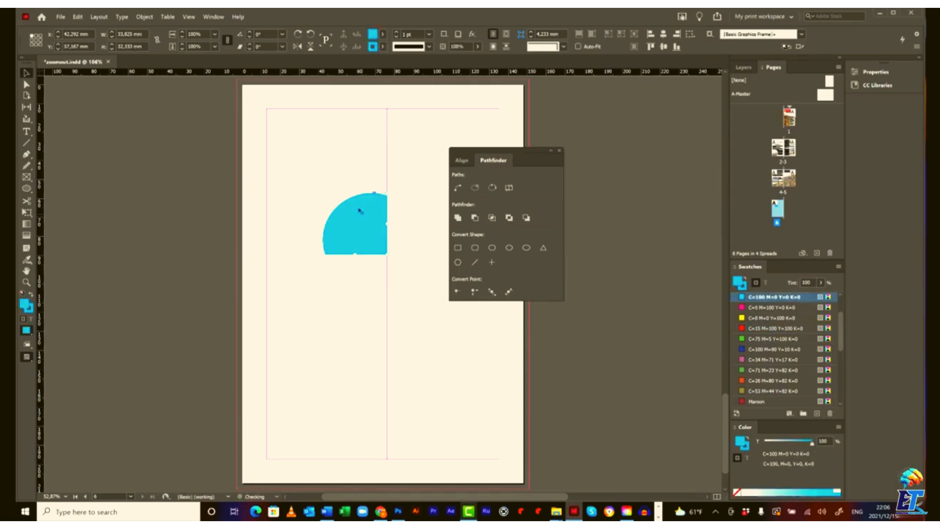
key("ctrl+z")
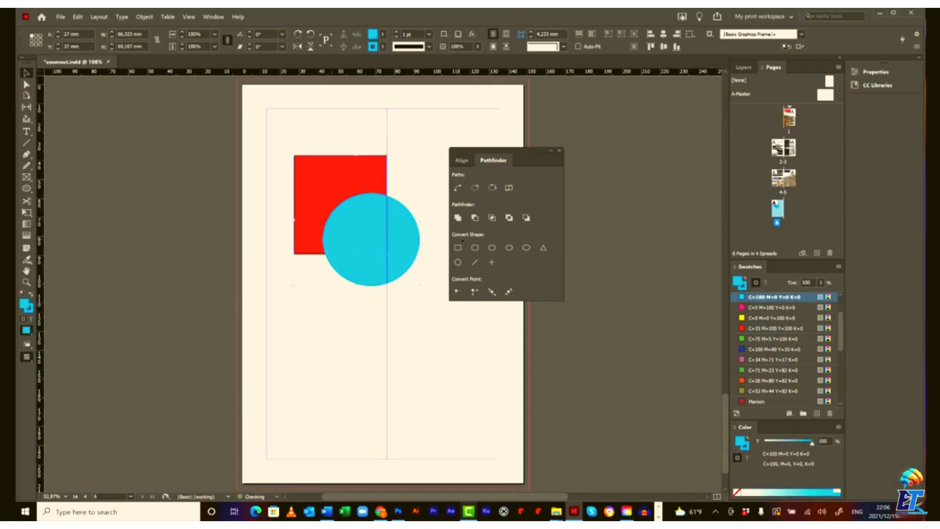
left_click(509, 217)
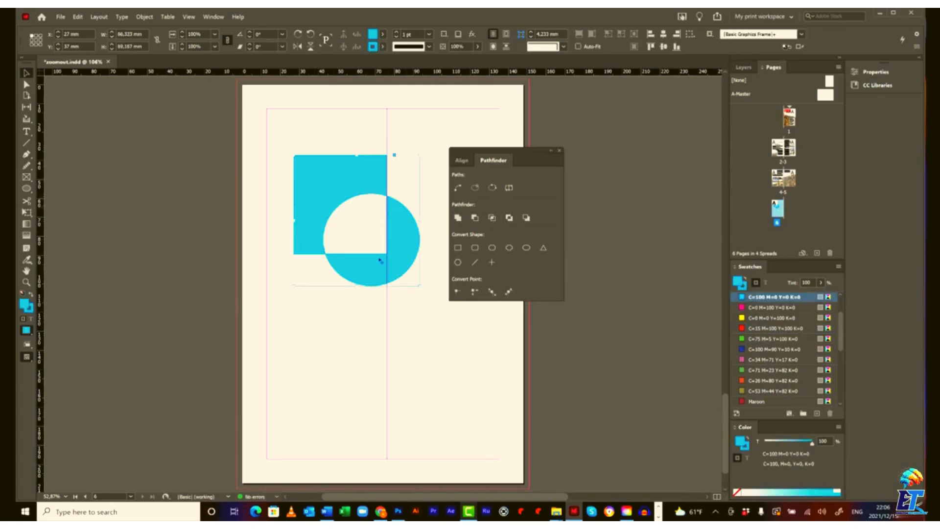
key("ctrl+z")
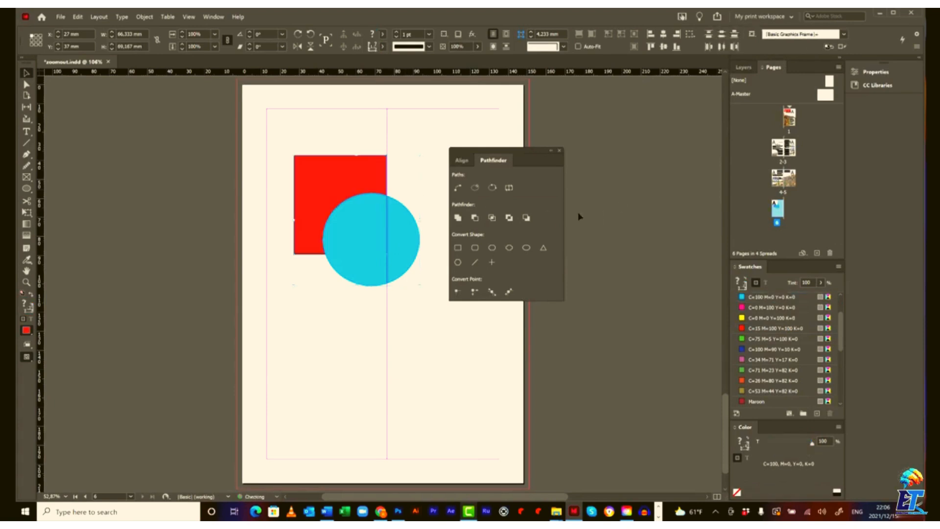
left_click(526, 218)
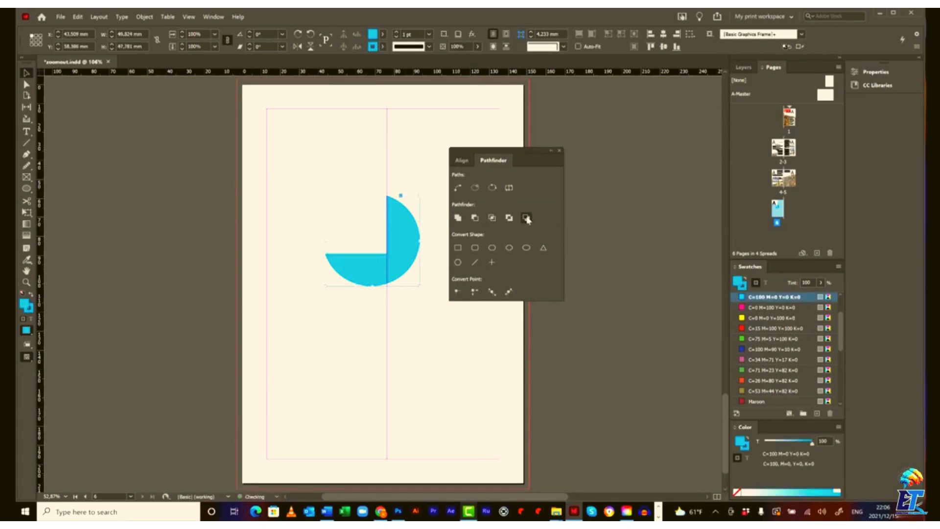
key("ctrl+z")
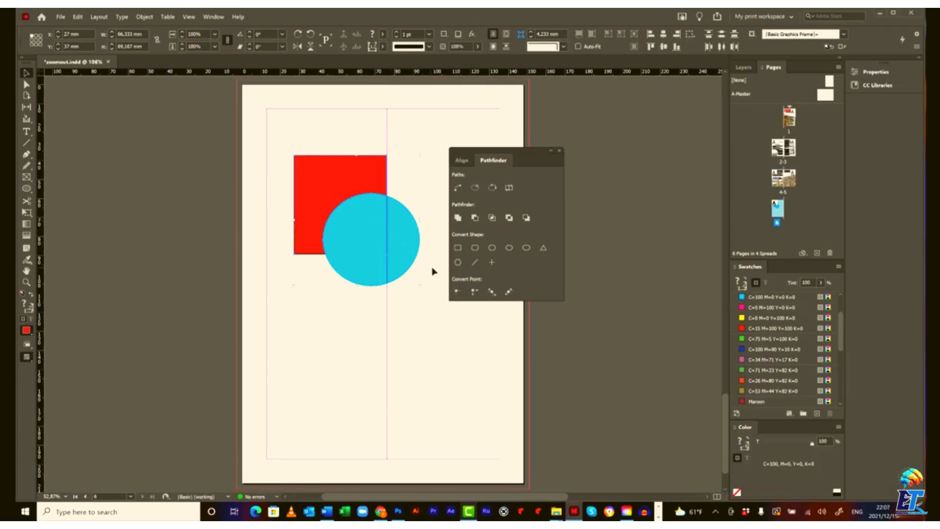
- Subtract the ellipse from the rectangle and fill the cut-out shape with yellow C=0 M=0 Y=100 K=0
left_click(475, 218)
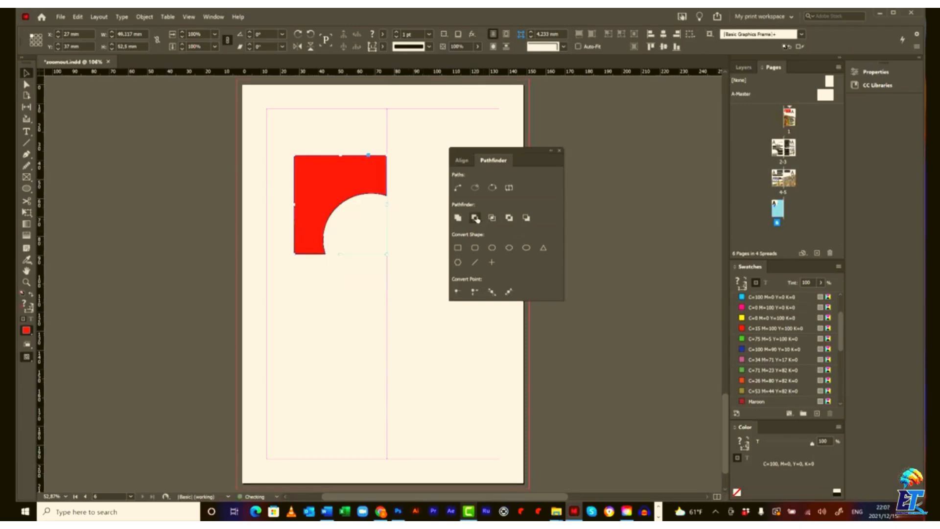
left_click(370, 292)
left_click(344, 165)
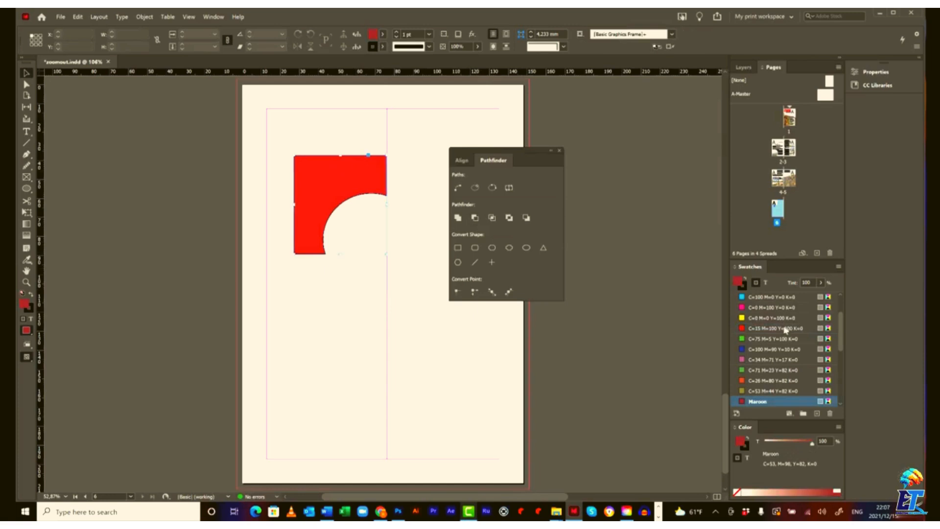
left_click(773, 318)
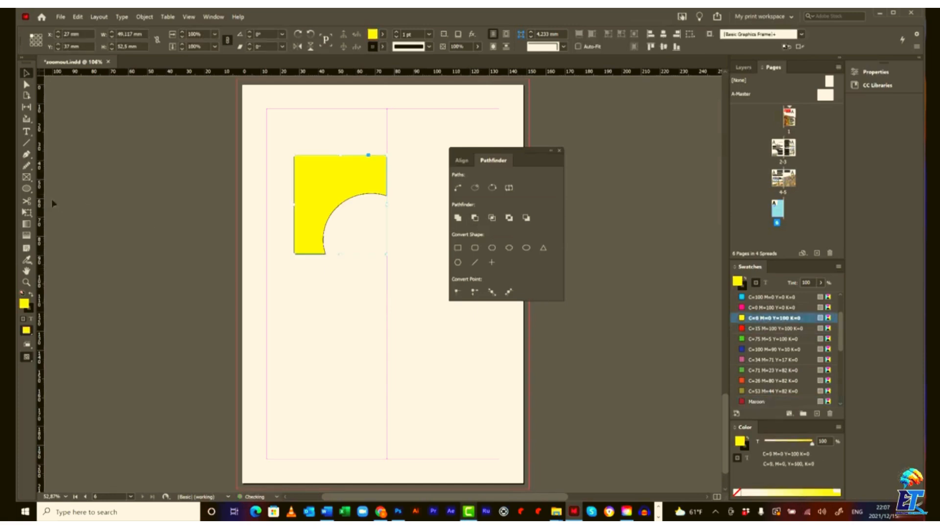
- Fill the yellow cut-out shape with random placeholder text that follows its curved outline
left_click(26, 131)
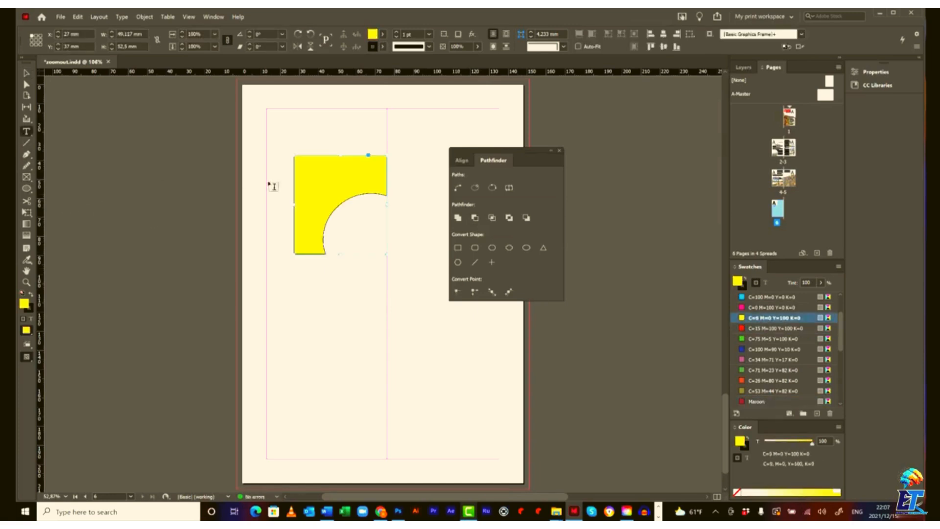
left_click(307, 174)
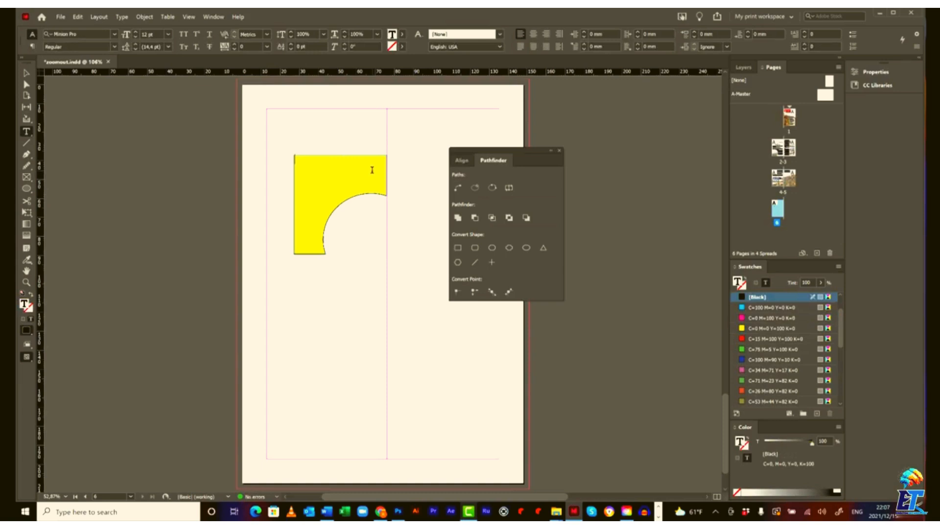
type("pisdfi csiffu siofu ispdf oisdf oisdj foisd")
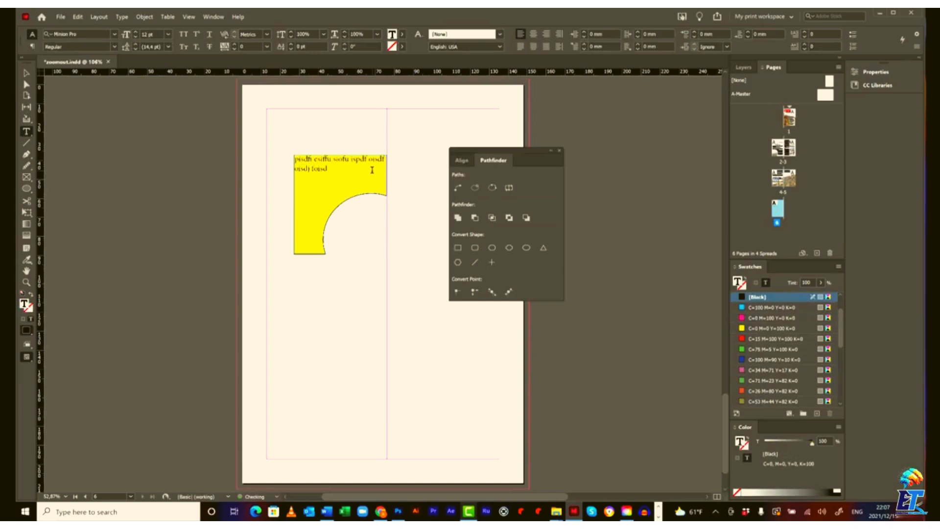
type(" foihsd oifhd ifd oisdhf oishd ifiohds oihf oisdh")
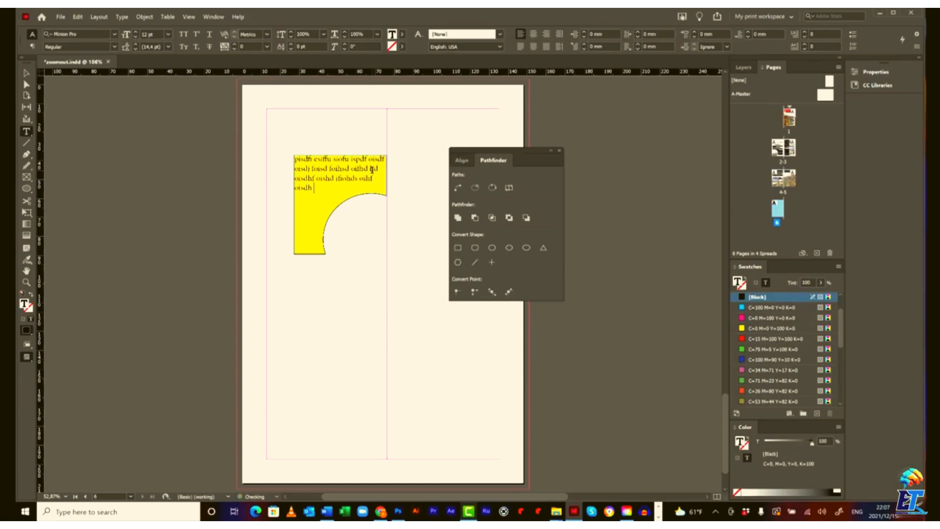
type(" fh dsoihf oisdh foisdoifh sdoiht ohisd hfiodsh")
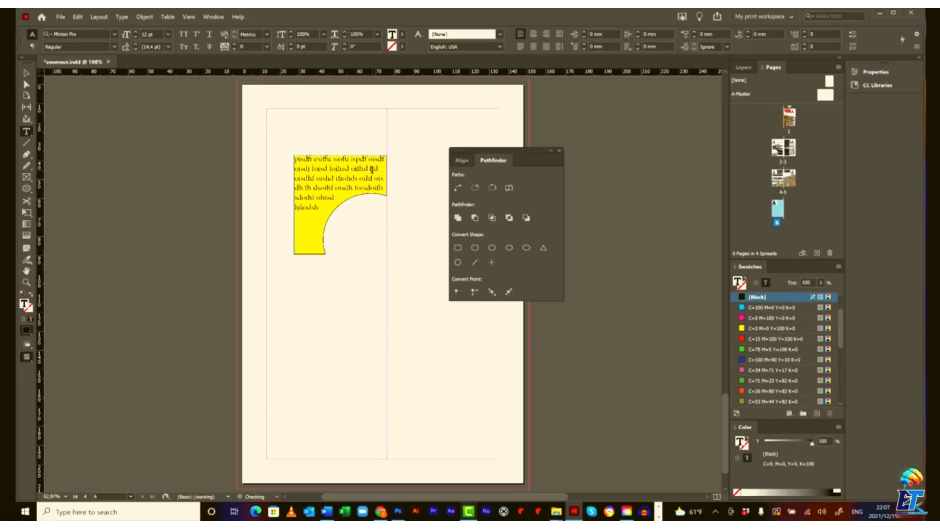
type(" foihsd hfoisdh foois dhf")
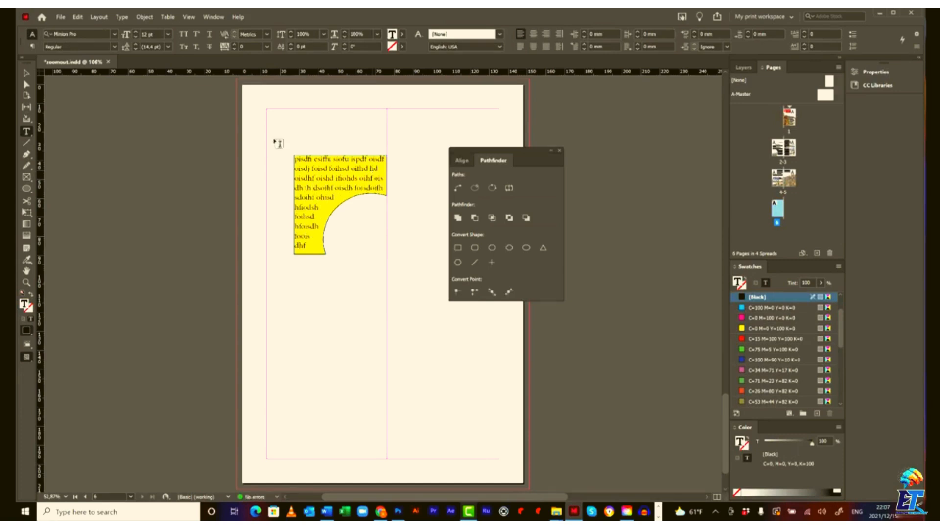
- Clear the text-filled shape from the page and draw a maroon rectangle about 115 × 61 mm across both columns
left_click(26, 73)
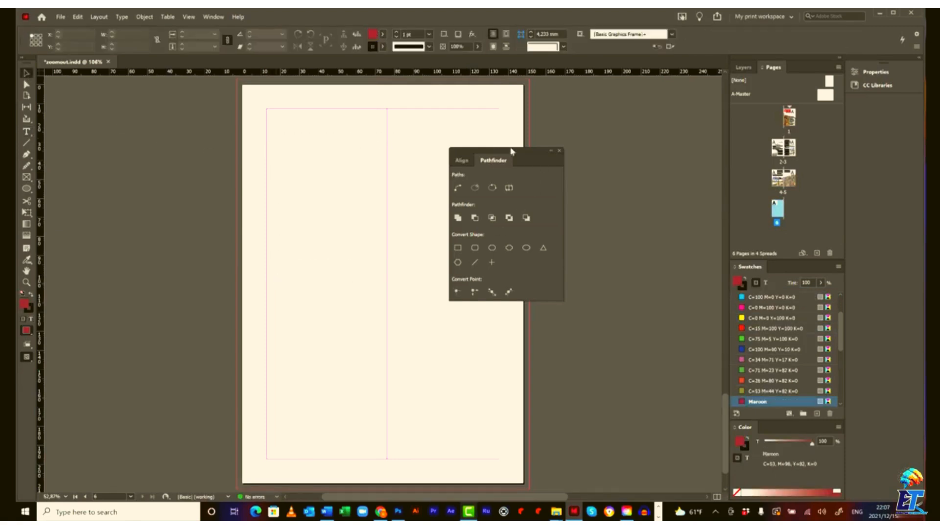
left_click_drag(512, 151, 695, 126)
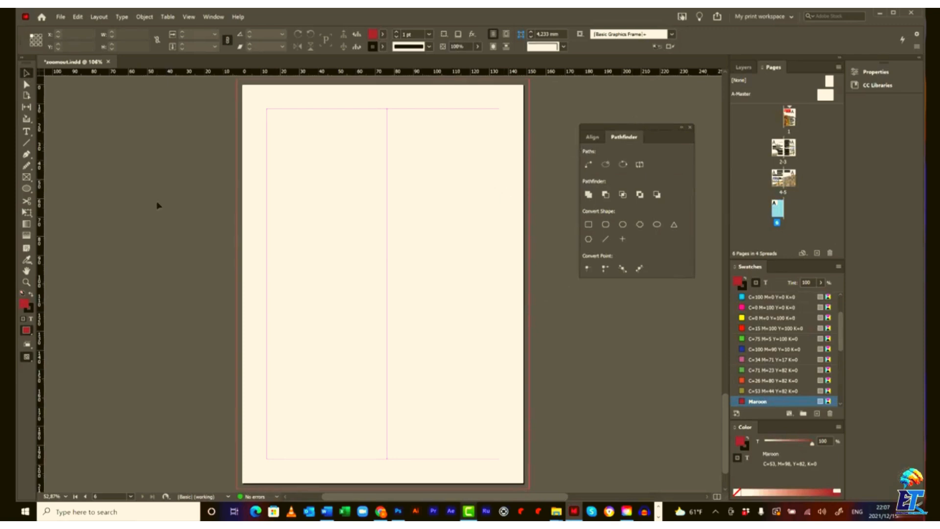
left_click(28, 190)
left_click(65, 199)
left_click_drag(271, 145, 490, 263)
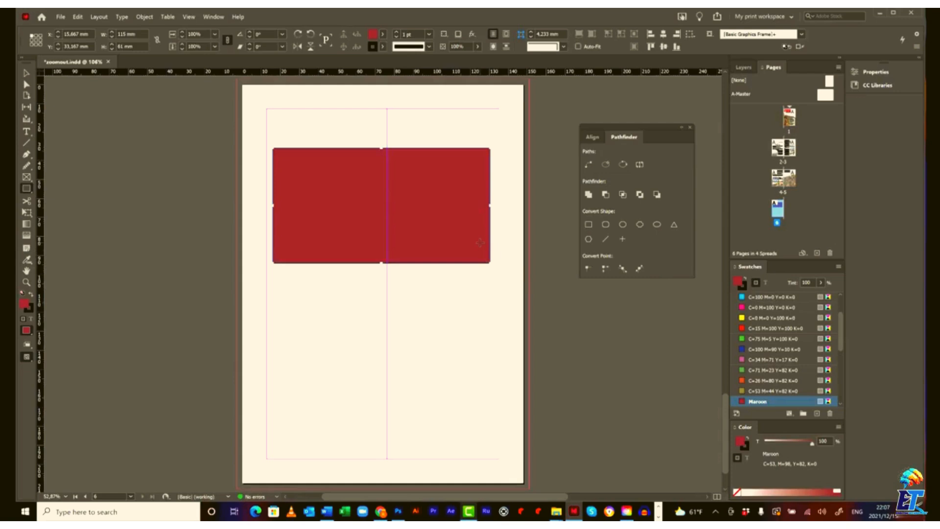
- Replace the Pathfinder options with the Gradient options and apply a white-to-black linear gradient to the maroon rectangle
left_click(690, 127)
left_click(213, 16)
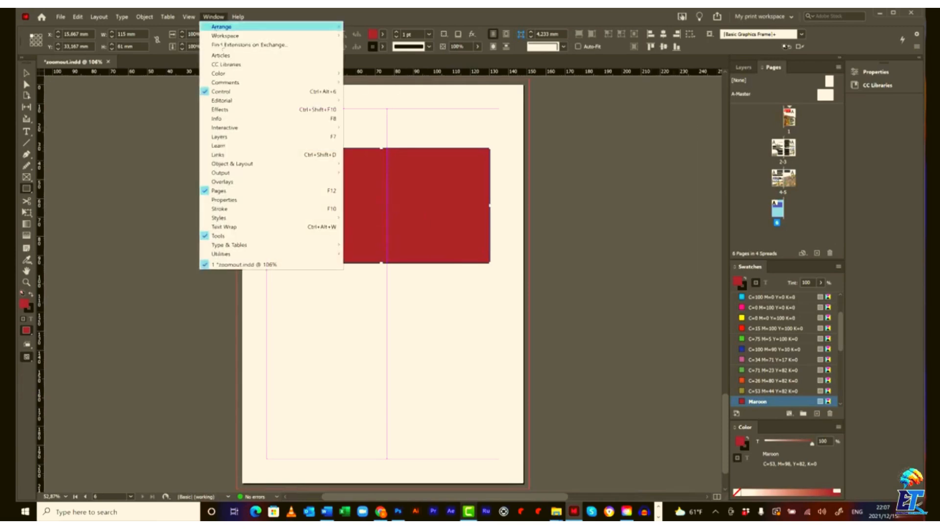
mouse_move(234, 75)
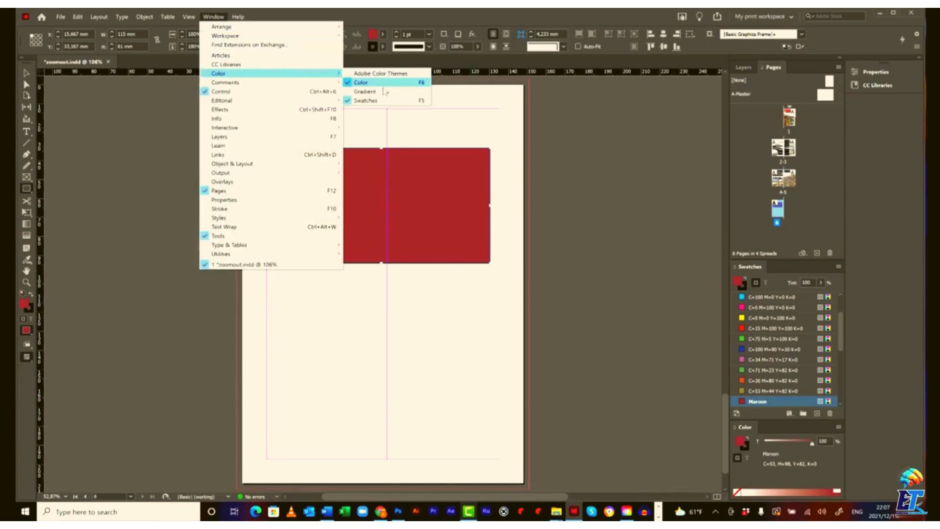
left_click(363, 92)
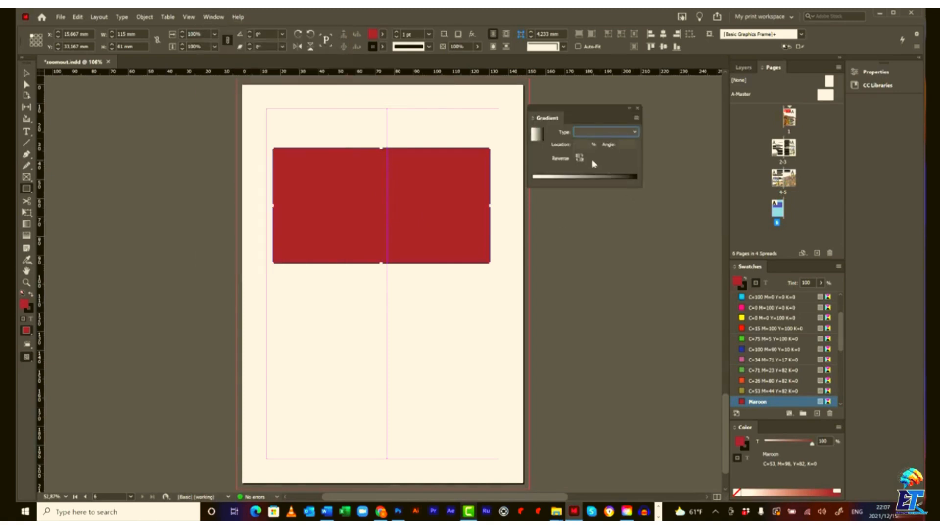
left_click_drag(606, 109, 616, 147)
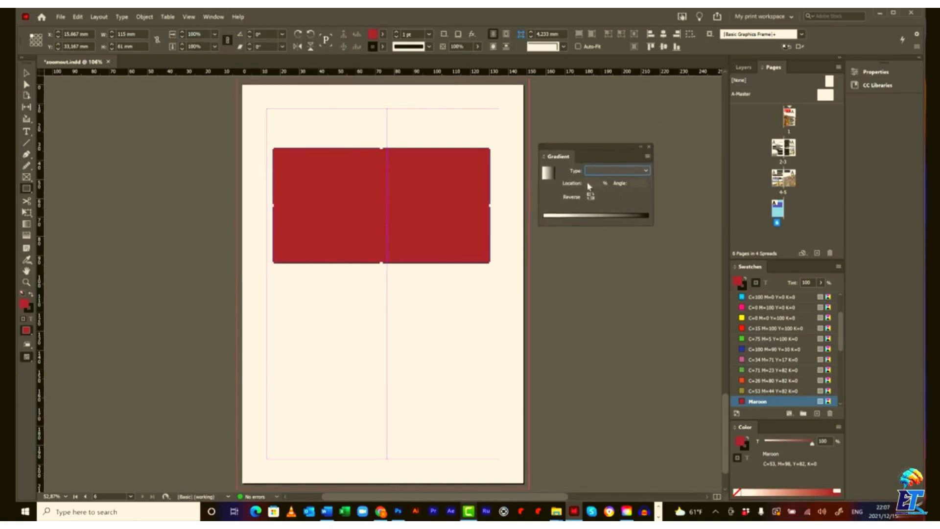
left_click(569, 217)
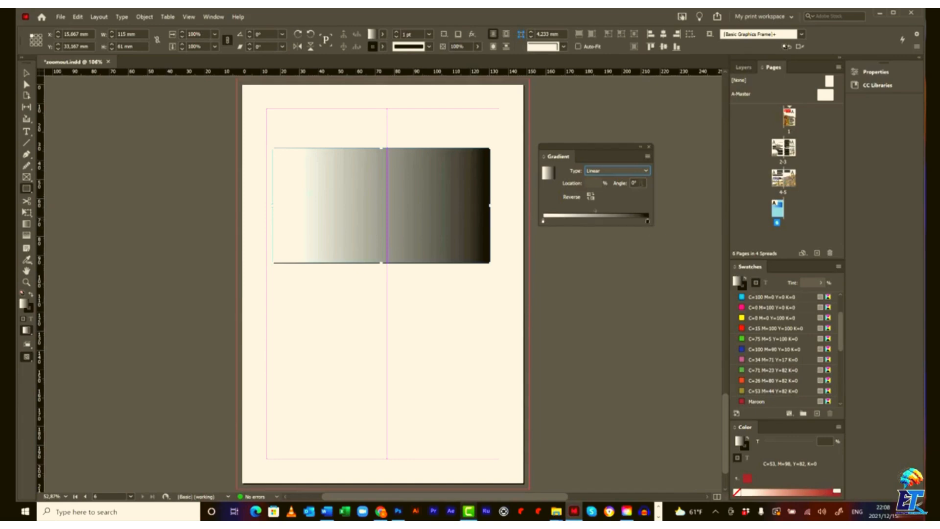
- Try a 45° angle and the Radial type on the rectangle's gradient, and switch the type back to Linear
key("Tab")
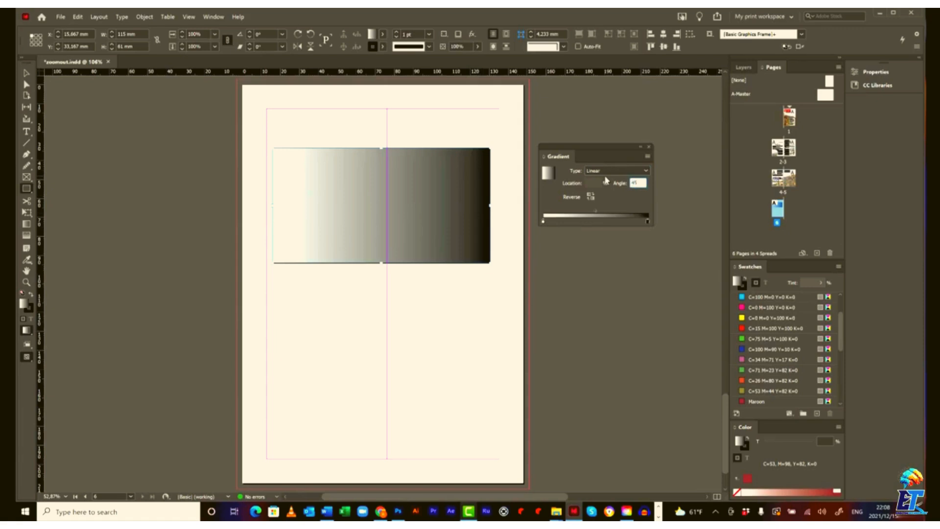
type("45")
key("Return")
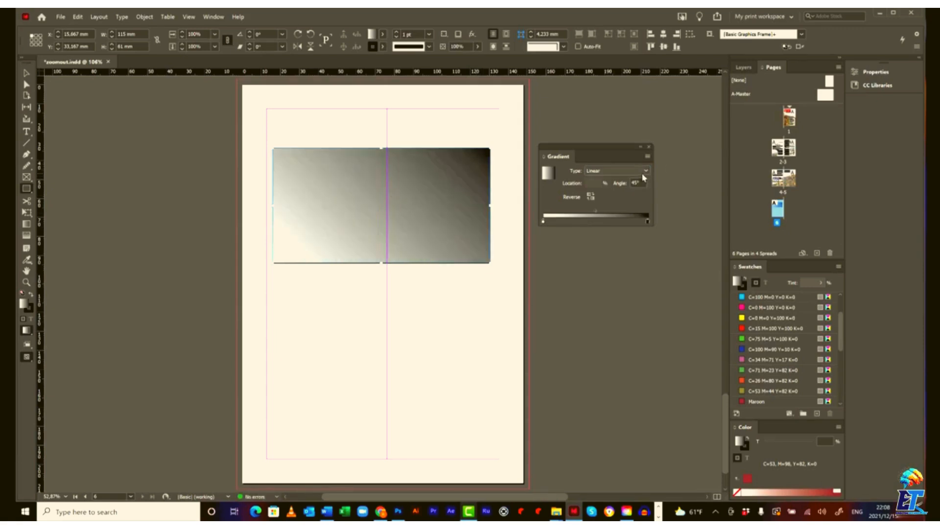
left_click(600, 172)
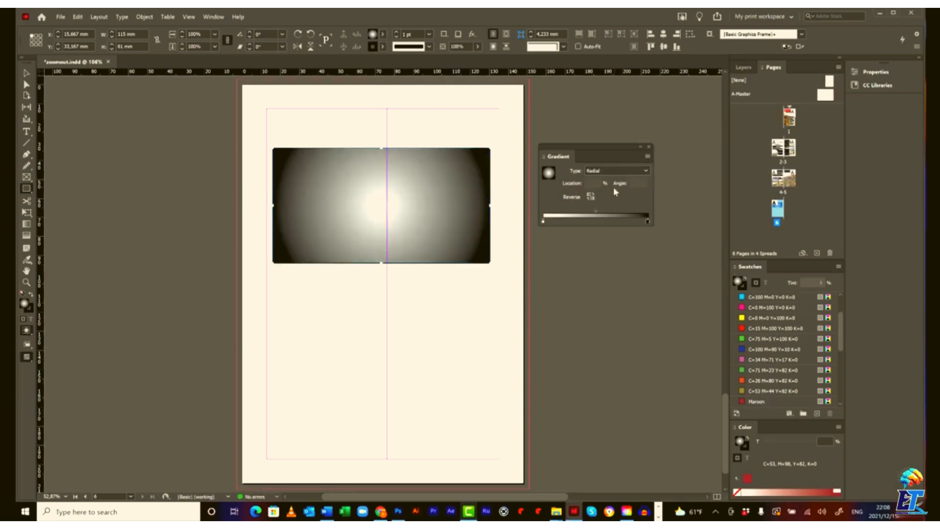
left_click(617, 171)
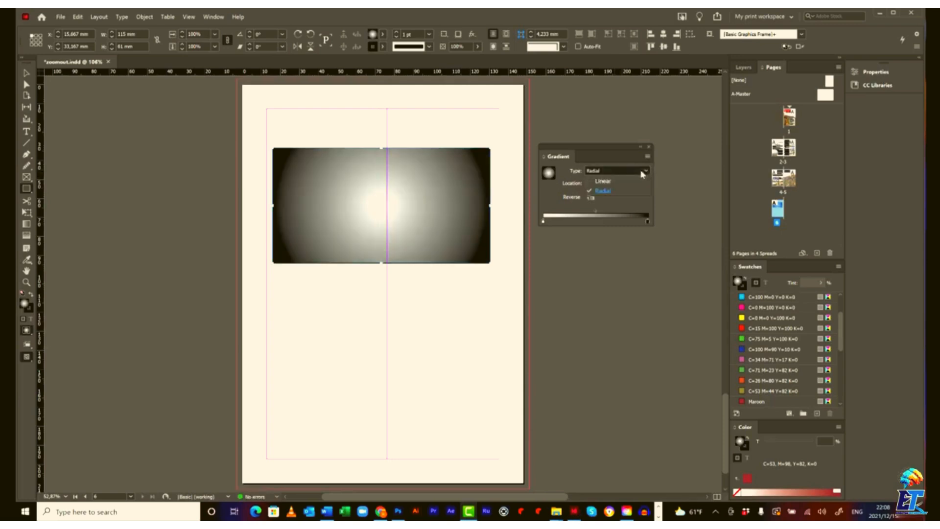
left_click(598, 183)
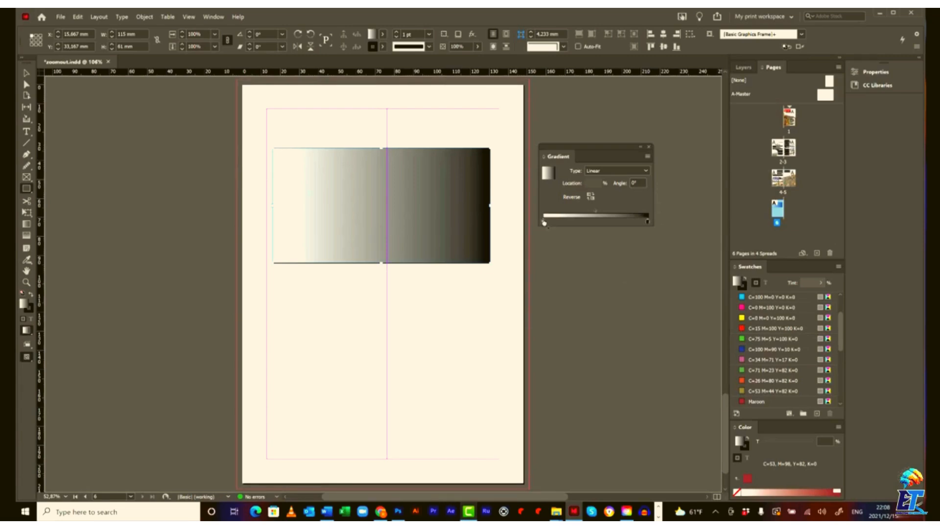
- Make the gradient start in red C=15 M=100 Y=100 K=0 instead of white
left_click_drag(561, 222, 534, 236)
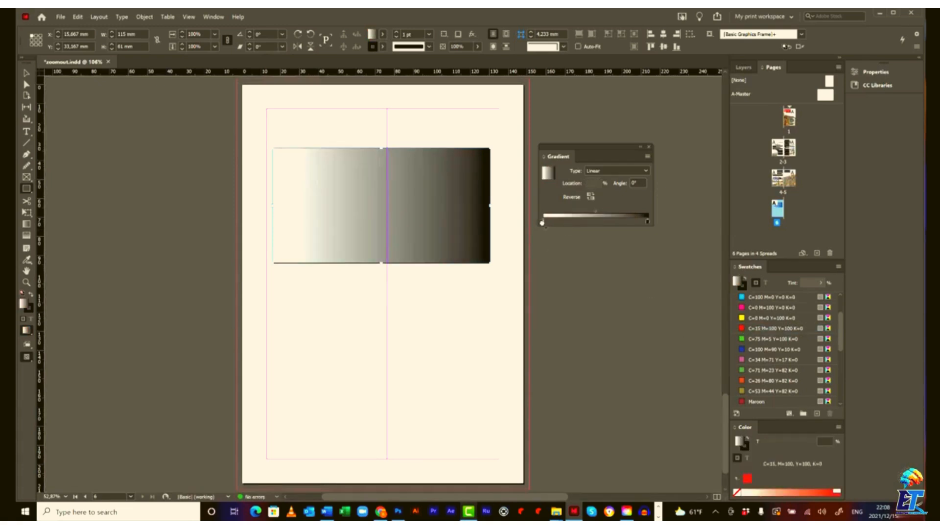
key("ctrl+z")
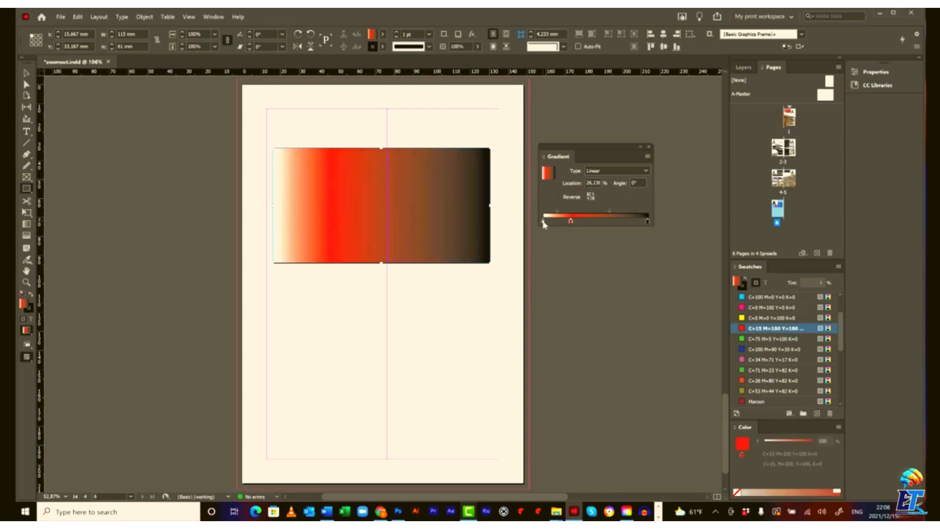
left_click_drag(544, 224, 547, 224)
left_click(543, 222)
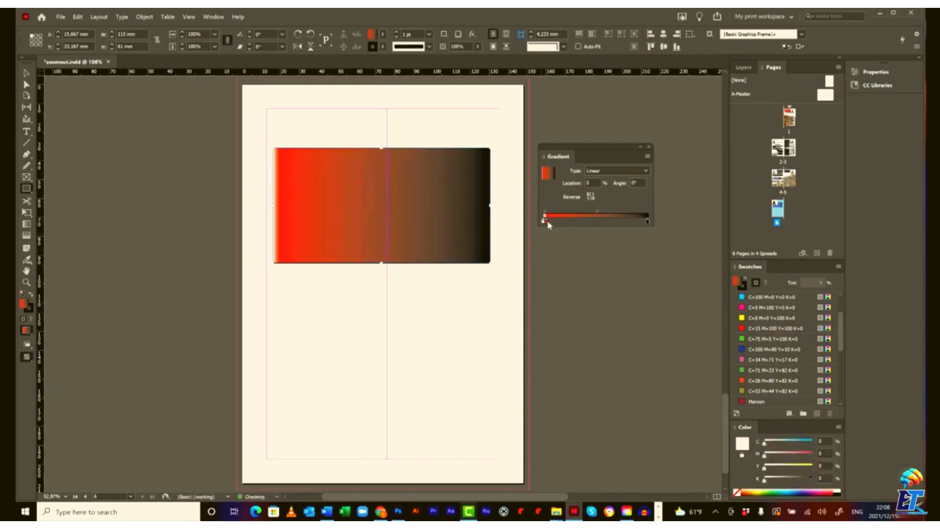
left_click(754, 328)
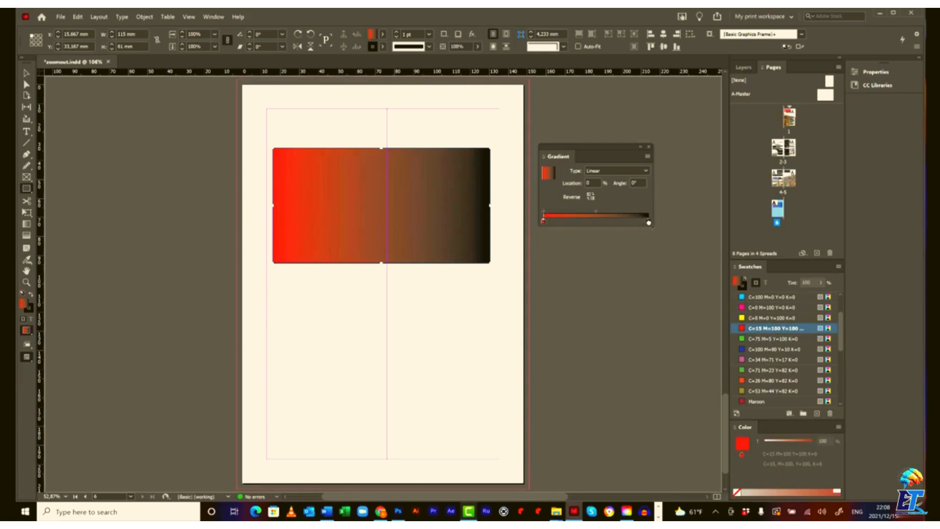
- Set the gradient's end stop to cyan C=100 M=0 Y=0 K=0 and add yellow and green stops at about 38% and 69%
left_click_drag(648, 222, 648, 222)
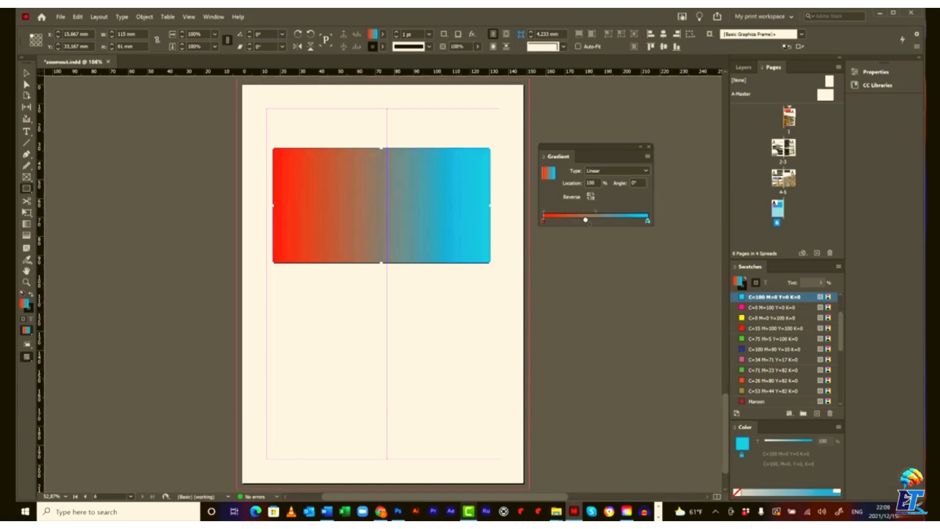
left_click_drag(585, 220, 583, 220)
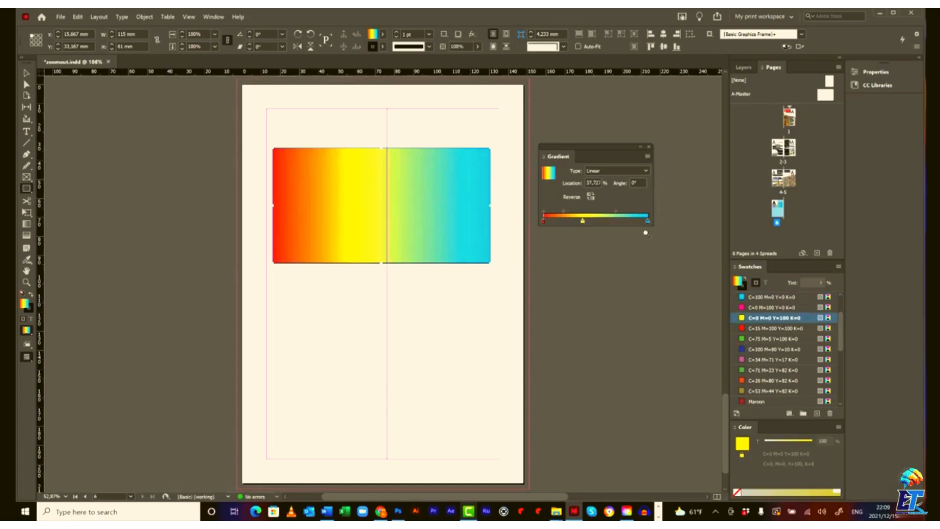
left_click_drag(645, 233, 615, 220)
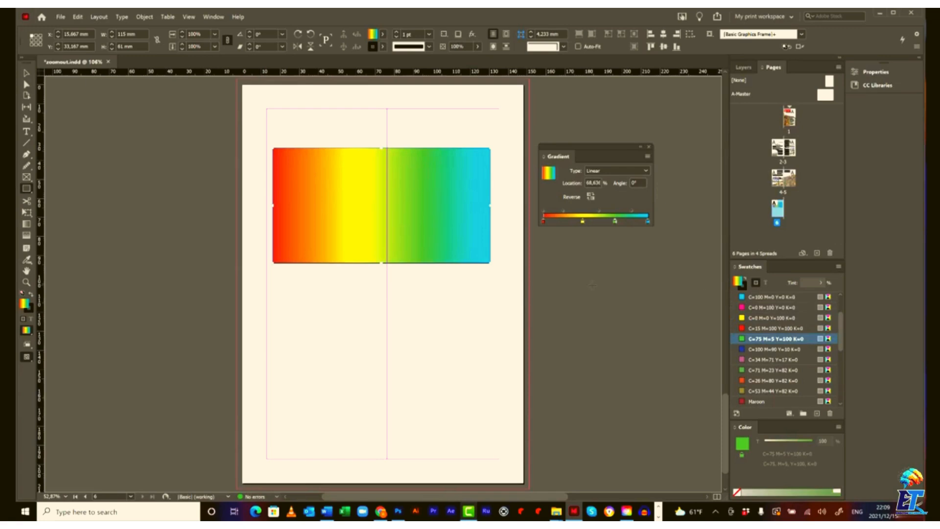
- Replace the small rectangle with a 154 × 218 mm rectangle covering the page and bleed, filled with the same multicolour gradient
key("v")
key("Delete")
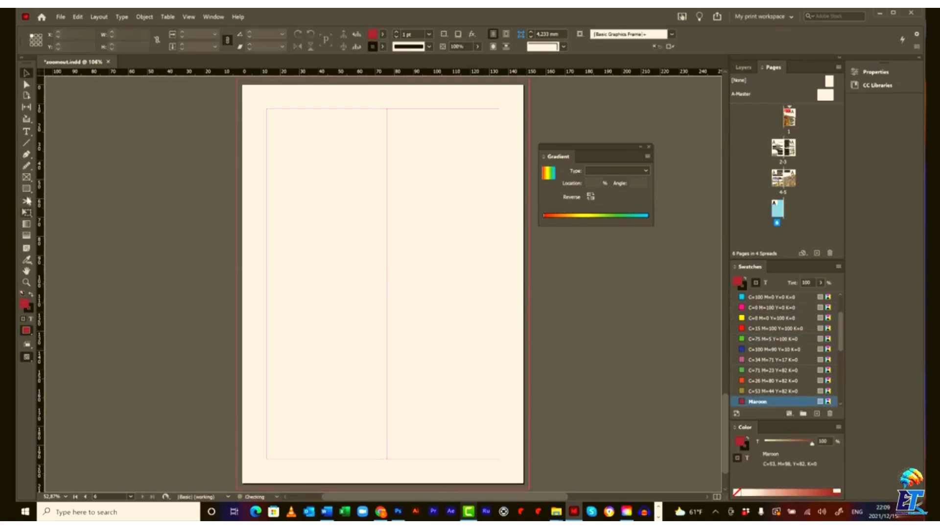
key("m")
left_click_drag(238, 81, 531, 489)
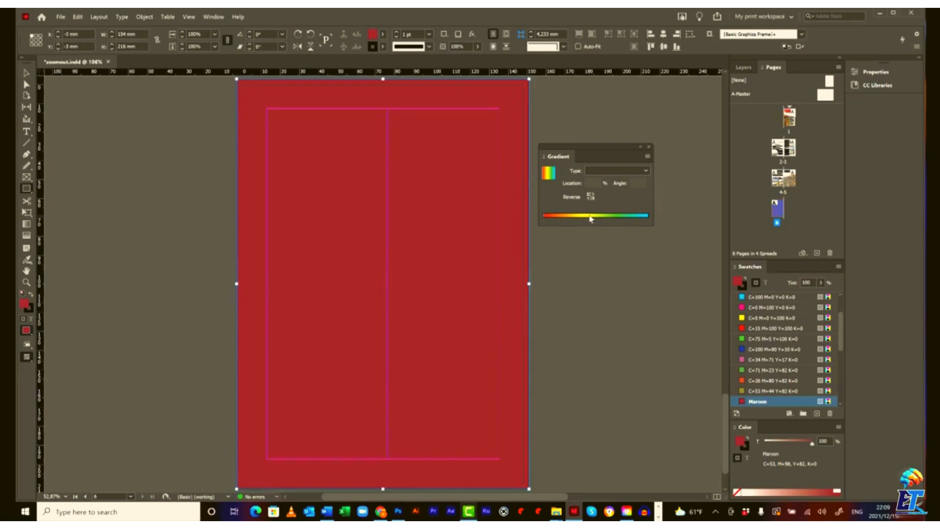
left_click(590, 219)
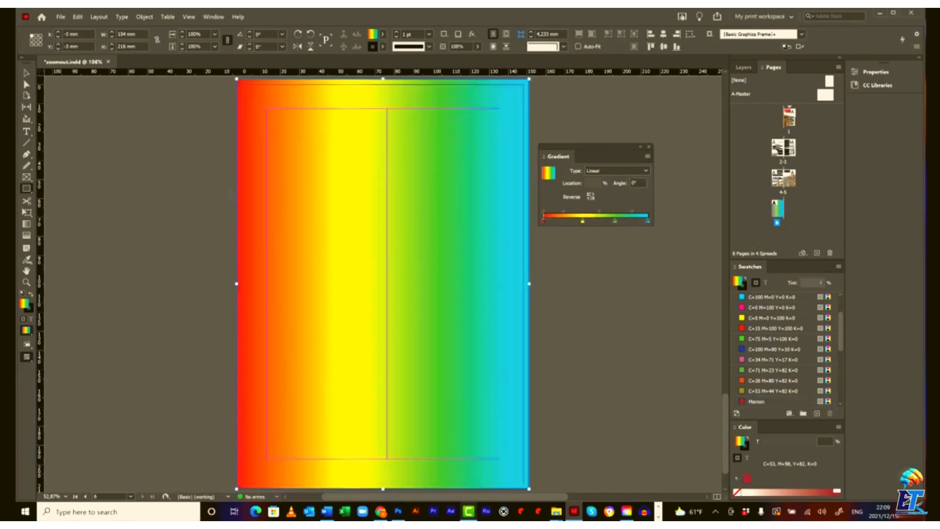
- Remove the green and yellow stops from the page background's gradient and set its angle to 90°
left_click(613, 220)
left_click_drag(620, 239, 593, 245)
left_click_drag(639, 184, 585, 184)
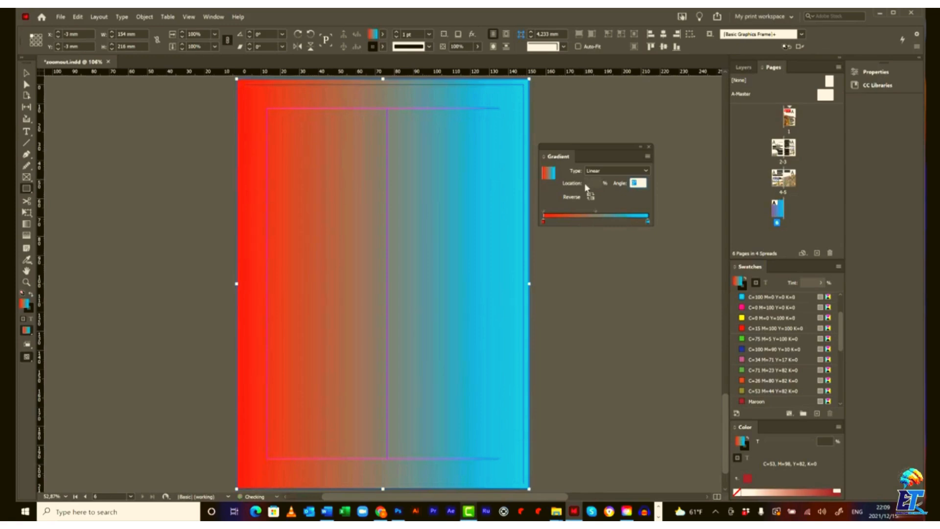
type("90")
key("Return")
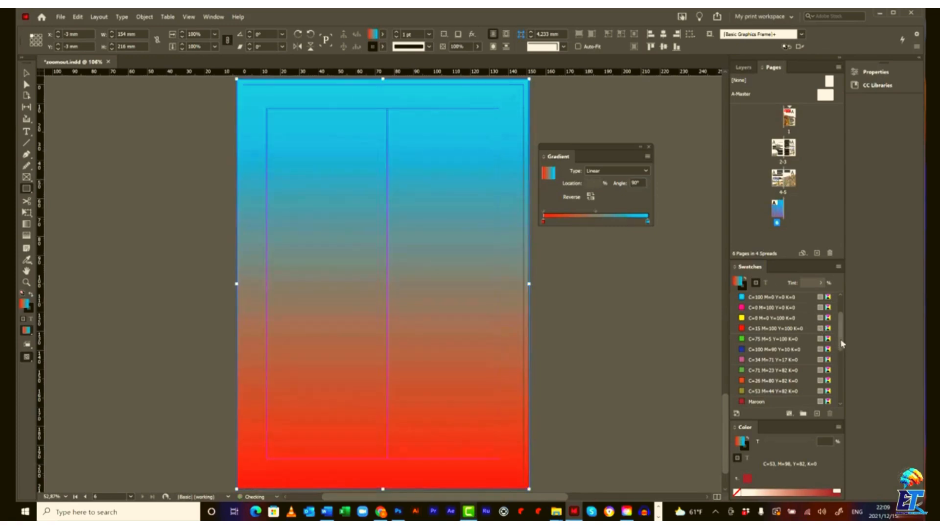
- Change the background gradient's red start stop to the Colorful_Theme blue C=66 M=34 Y=0 K=0
left_click_drag(842, 344, 841, 387)
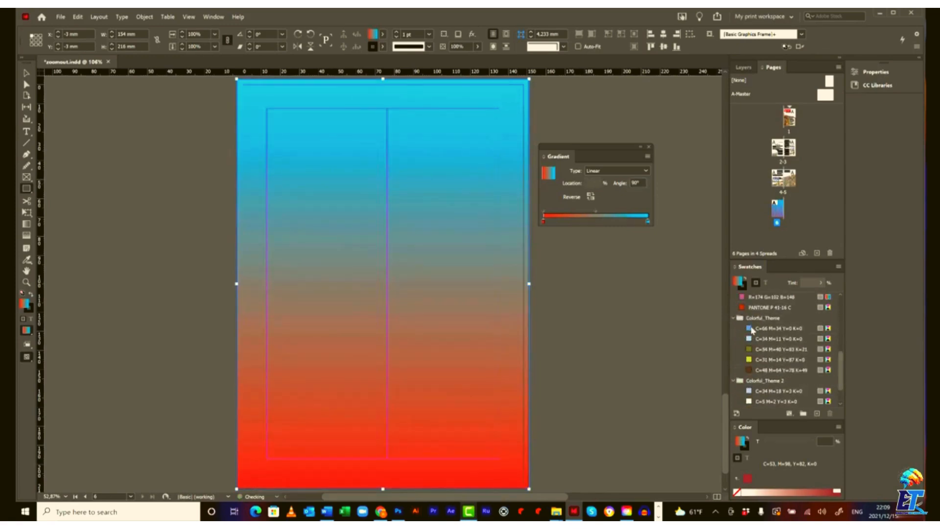
left_click(543, 221)
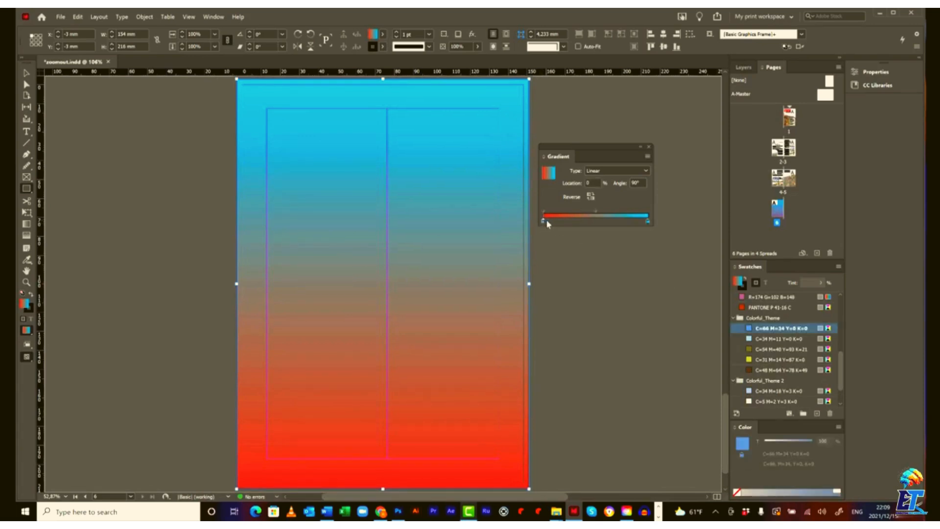
left_click(550, 222)
left_click_drag(551, 222, 543, 223)
left_click(543, 222)
left_click(549, 222)
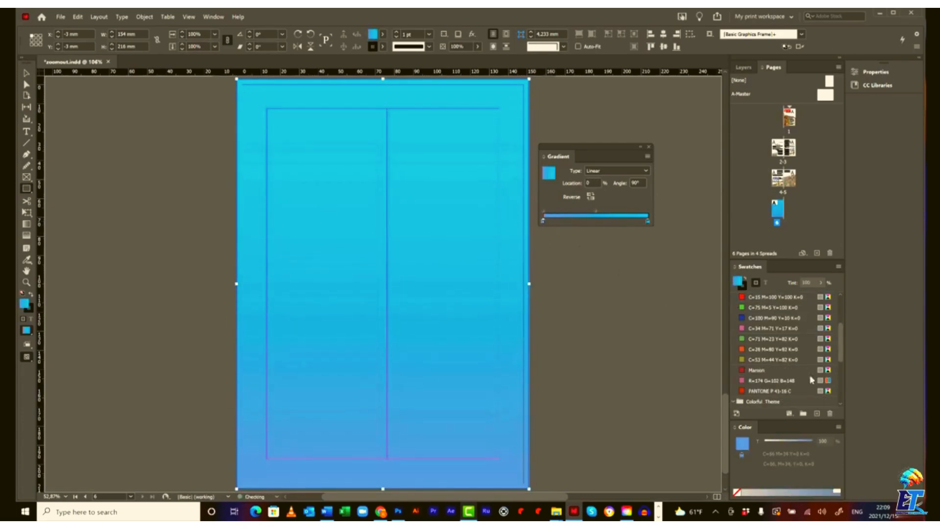
scroll(789, 343, "down", 3)
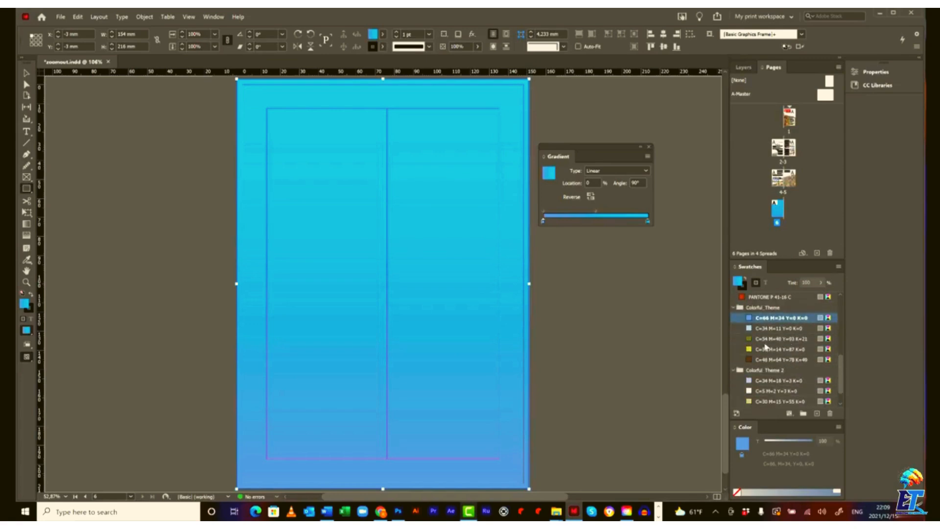
- Change the background gradient's end stop to the Colorful_Theme light blue C=34 M=11 Y=0 K=0 and deselect the rectangle
left_click(647, 223)
left_click(781, 328)
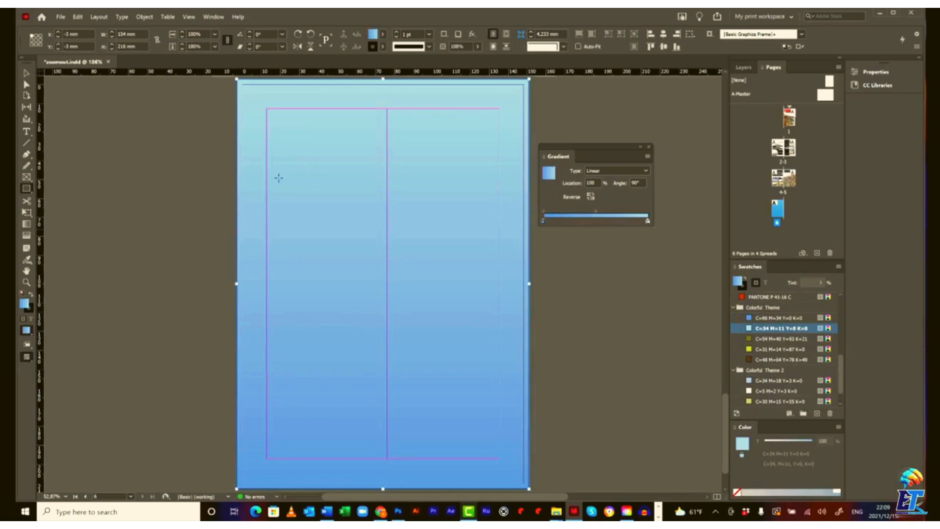
key("v")
left_click(184, 220)
- Delete the full-page gradient rectangle from page 6 and close the gradient settings
left_click(347, 213)
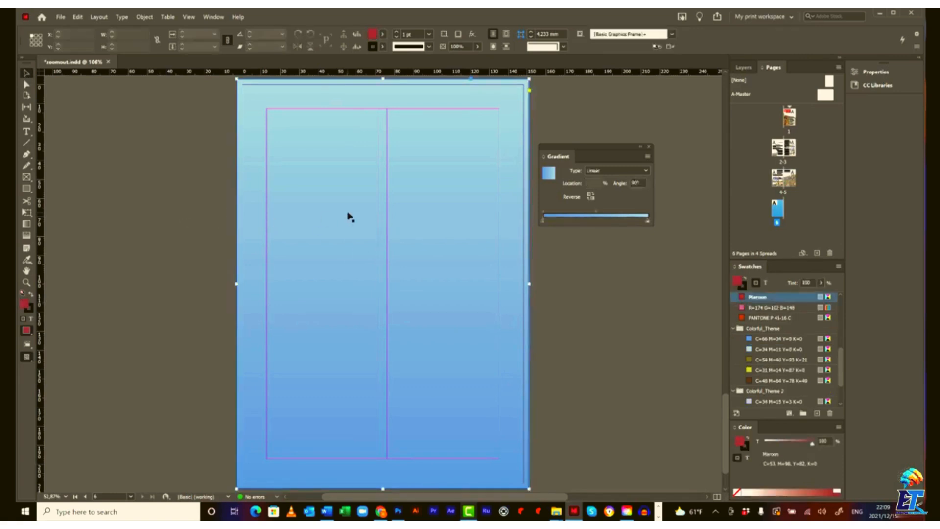
key("Delete")
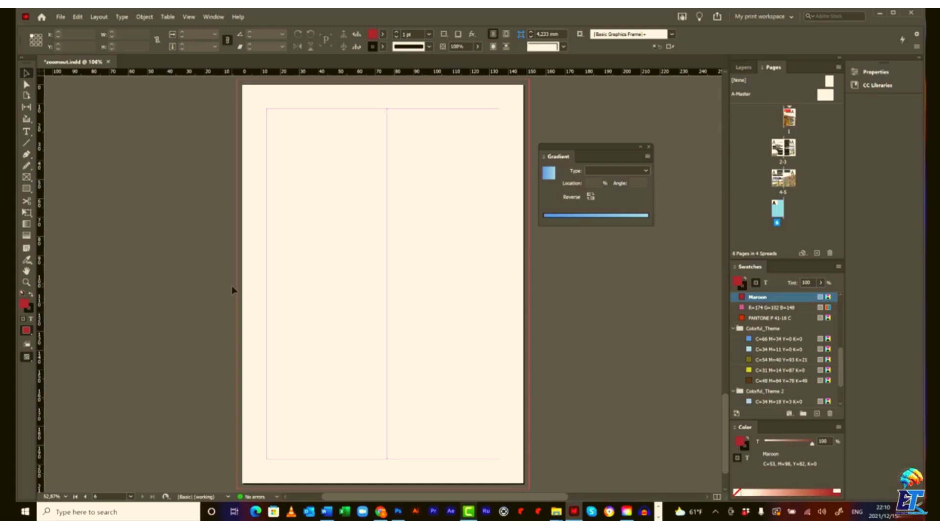
left_click(649, 146)
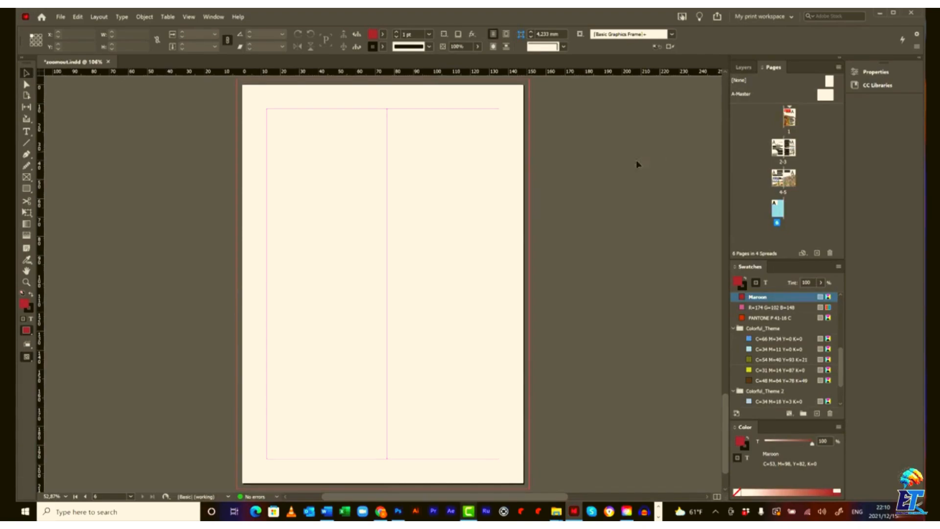
- Delete the blank page 6 from the document and bring the spread on pages 4-5 into view
scroll(619, 188, "up", 10)
scroll(634, 201, "up", 15)
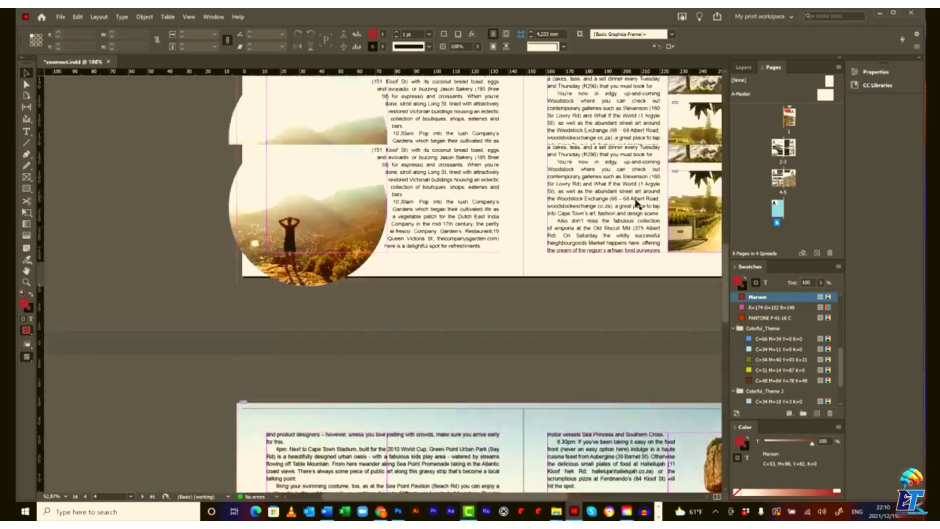
scroll(643, 203, "down", 15)
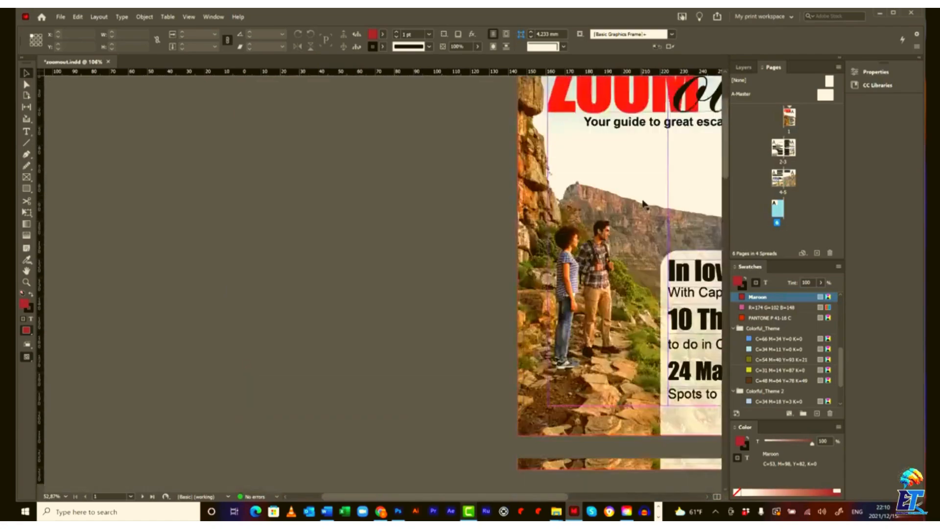
scroll(643, 209, "down", 3)
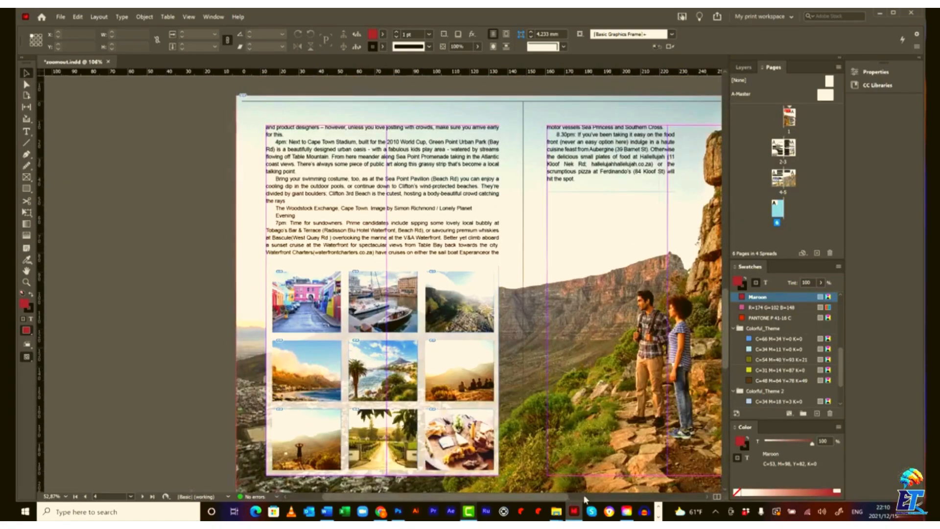
scroll(723, 255, "right", 5)
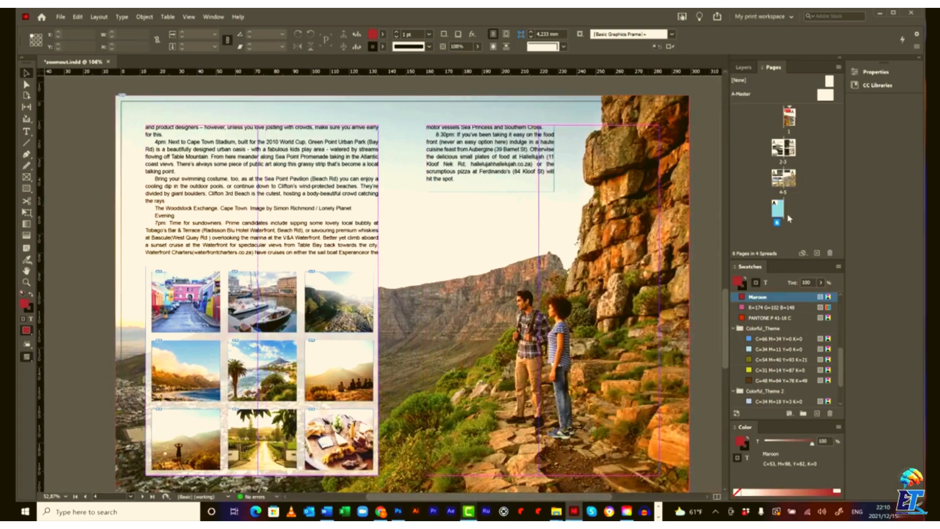
left_click(830, 253)
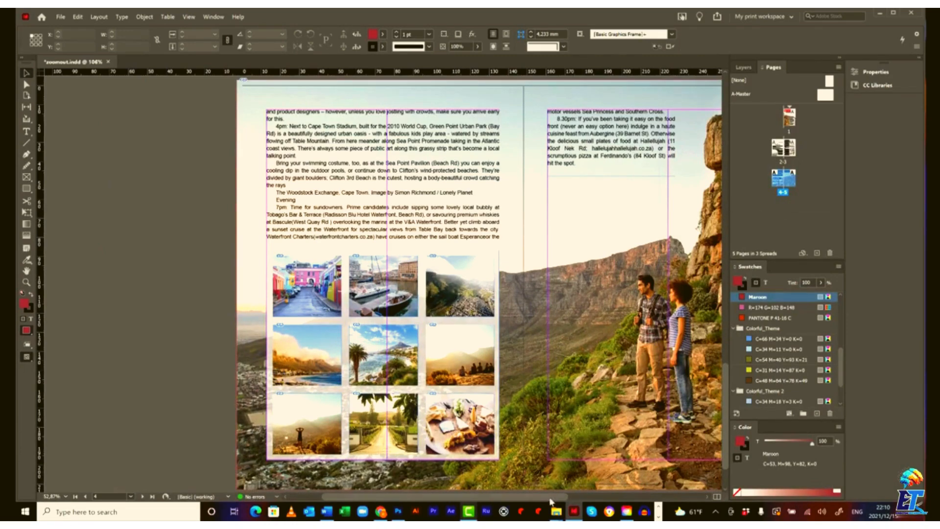
left_click_drag(550, 500, 594, 494)
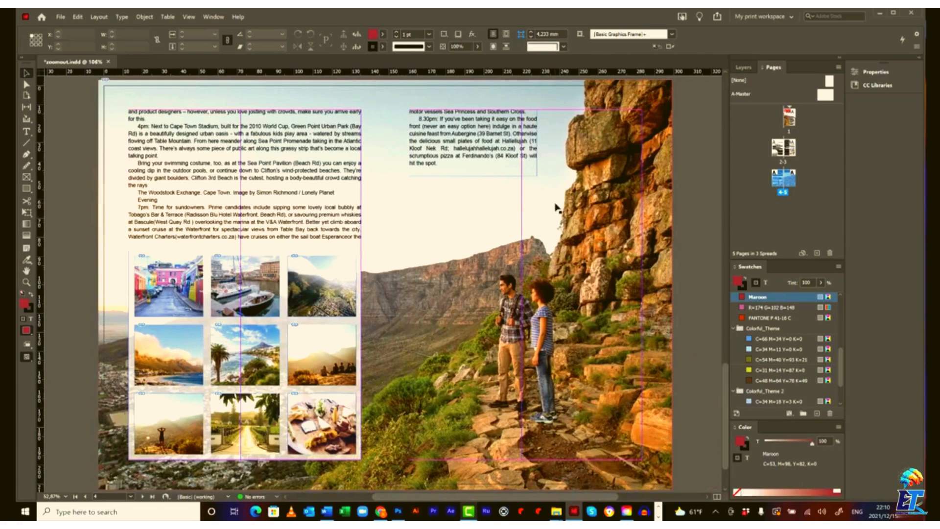